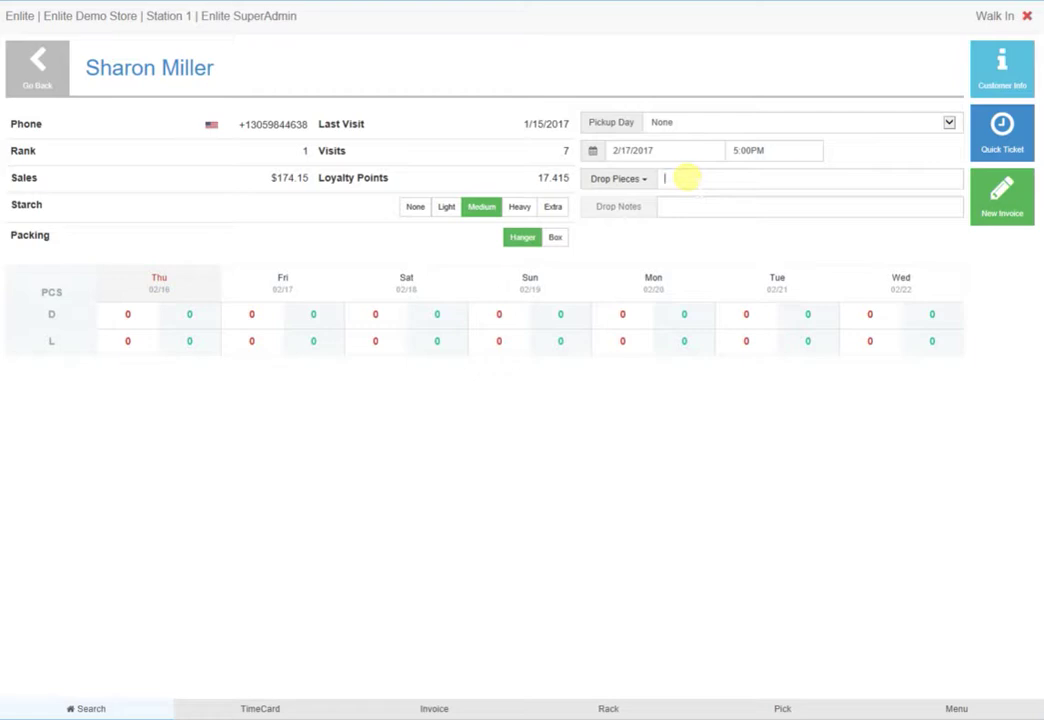
Step: Enter 15 drop pieces, review the service breakdown, and save them as a quick ticket
left_click(686, 177)
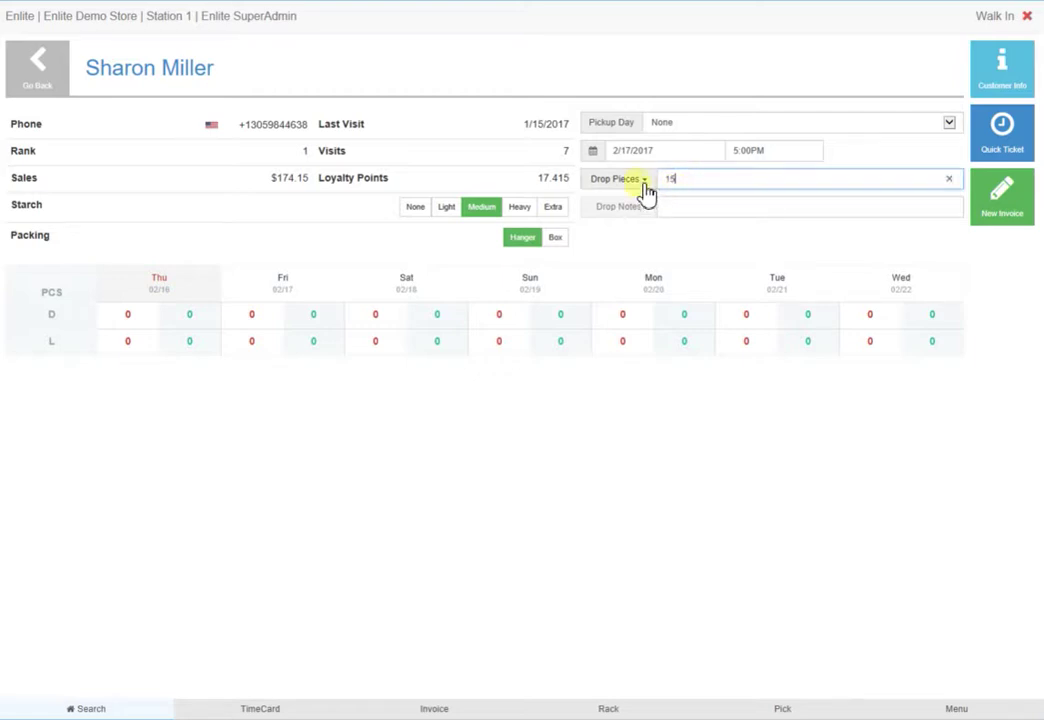
left_click(646, 180)
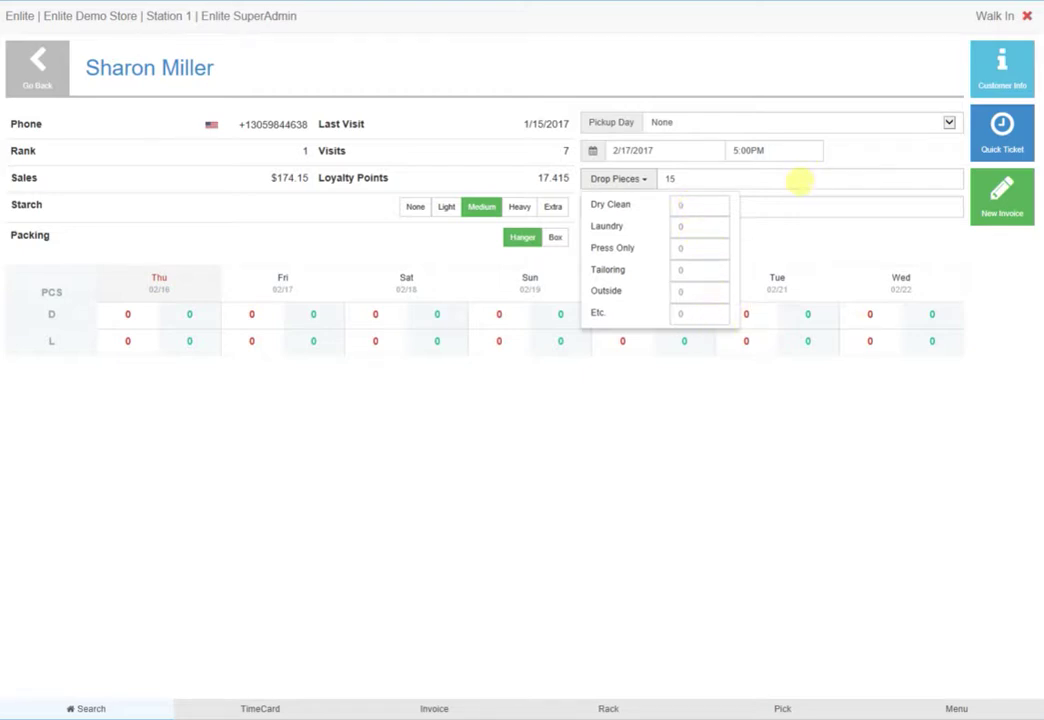
left_click(800, 181)
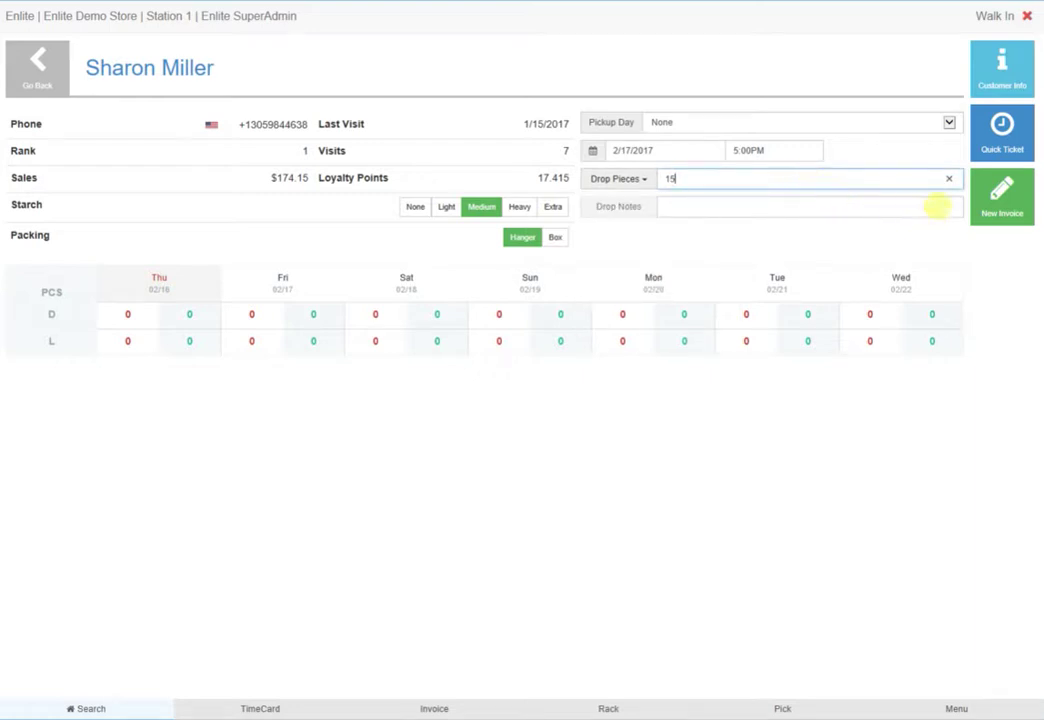
left_click(1015, 138)
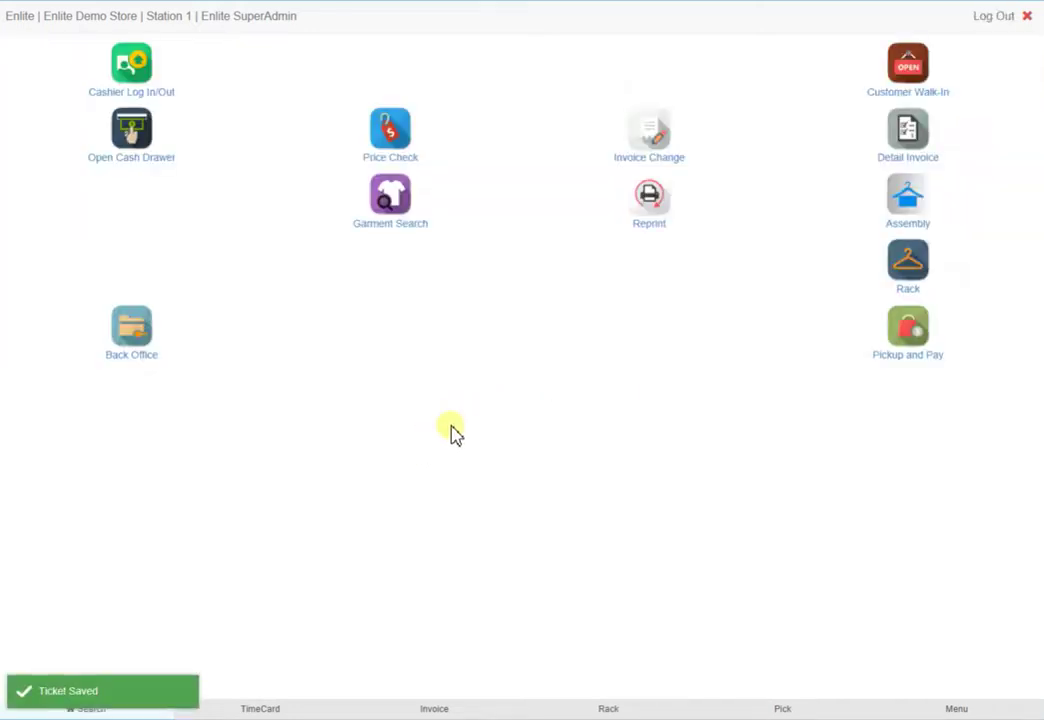
Step: Sign in for a walk-in with the employee PIN and search the customer's surname to open their account
left_click(908, 86)
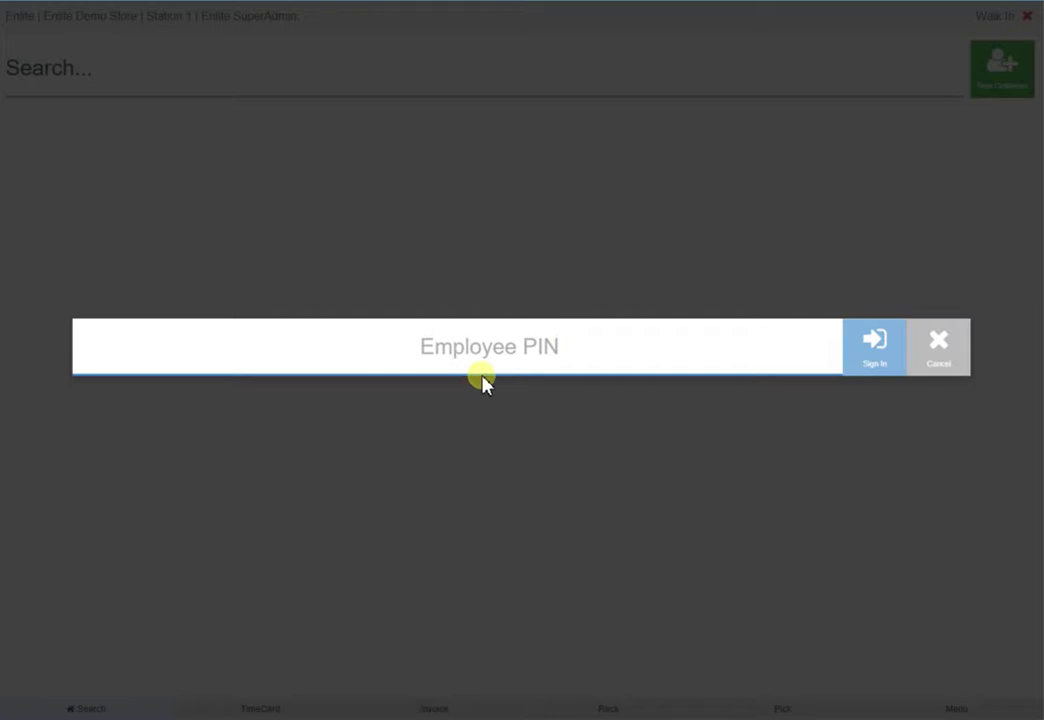
type("111")
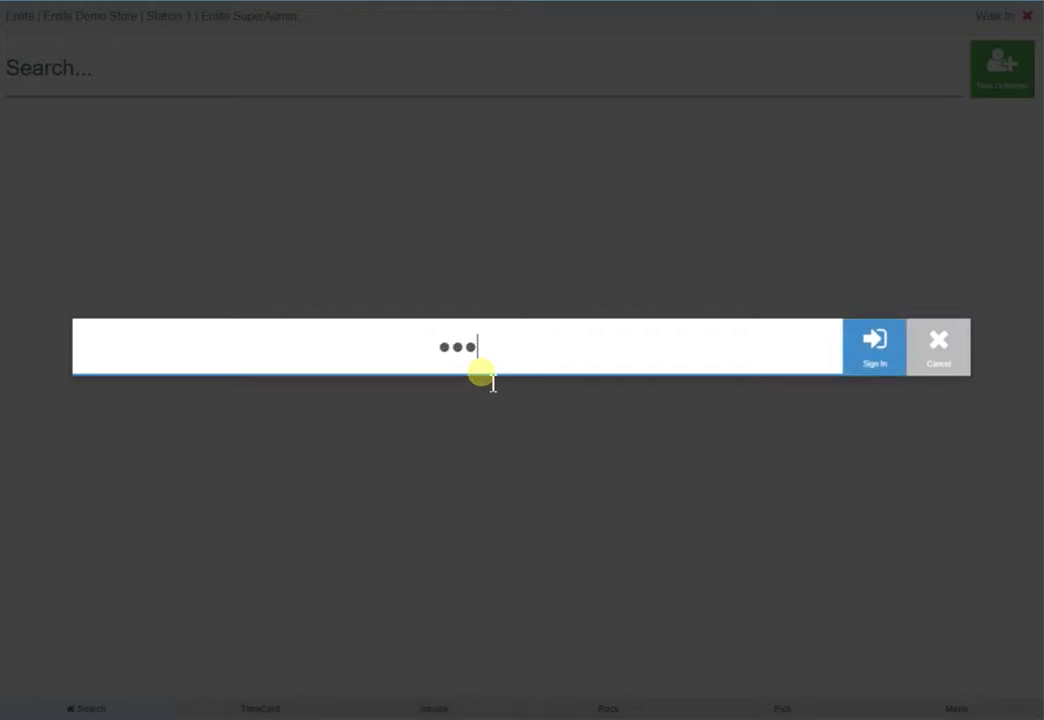
left_click(872, 358)
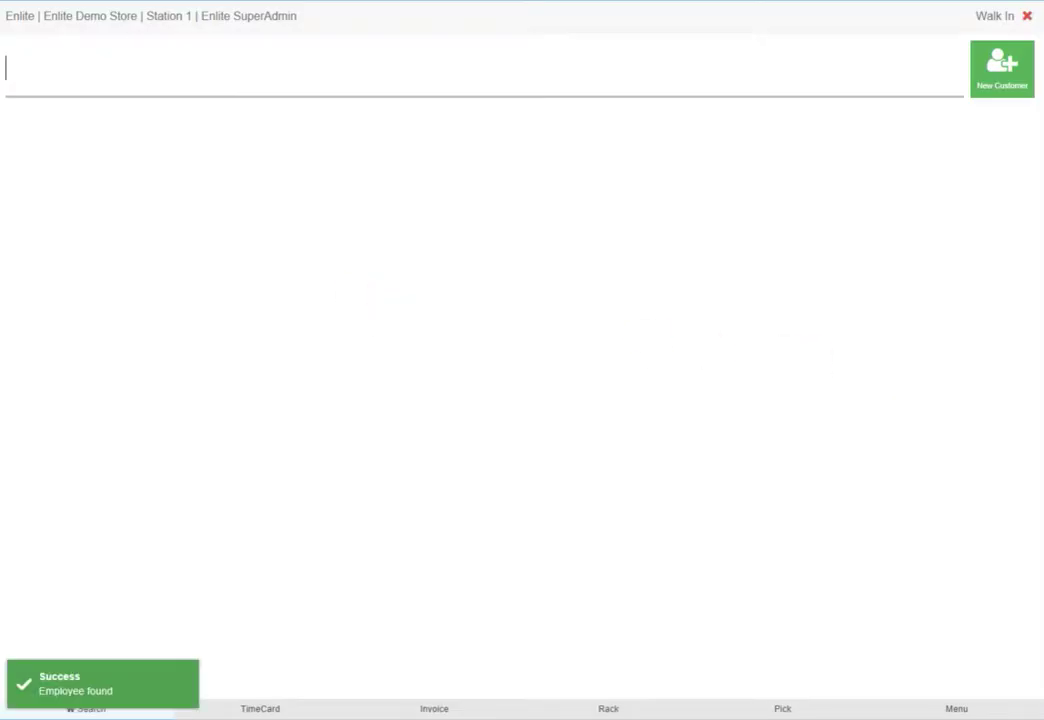
type("mill")
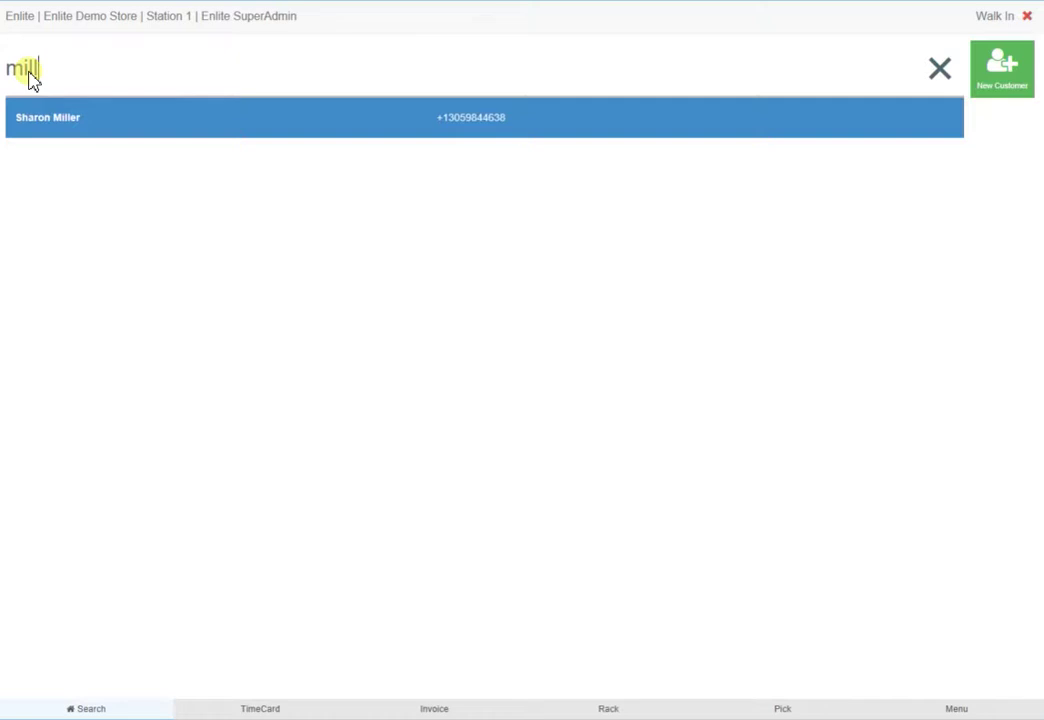
key("Return")
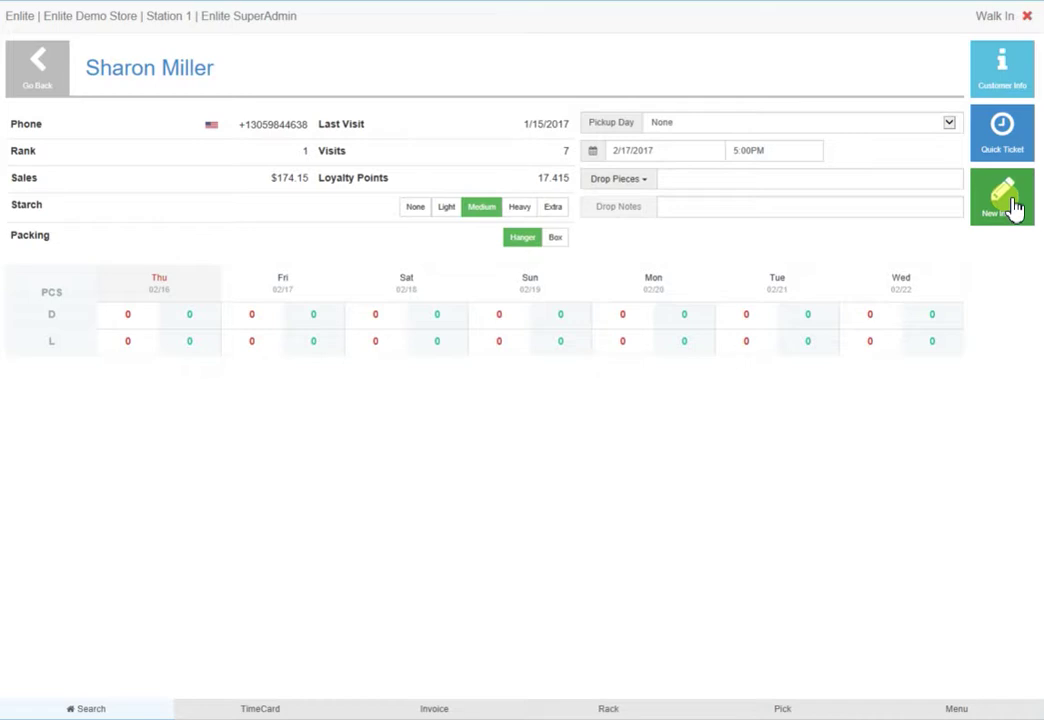
Step: Start a new invoice for the customer, which then shows an M-L 2pc Suit at $9.00
left_click(1010, 205)
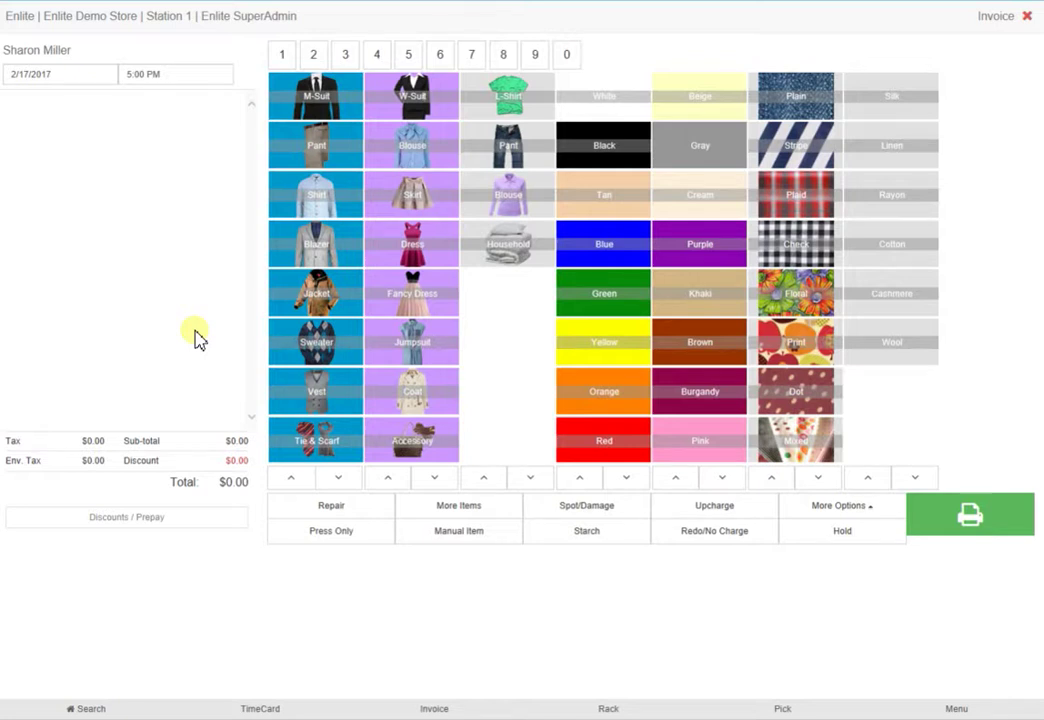
left_click(289, 113)
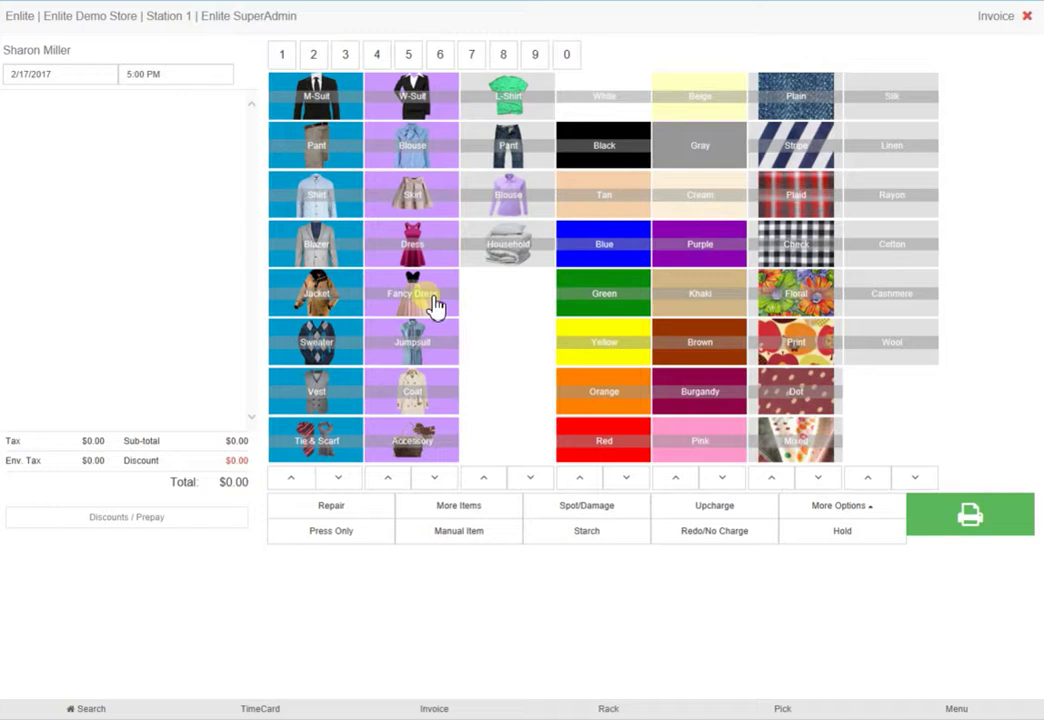
left_click(316, 108)
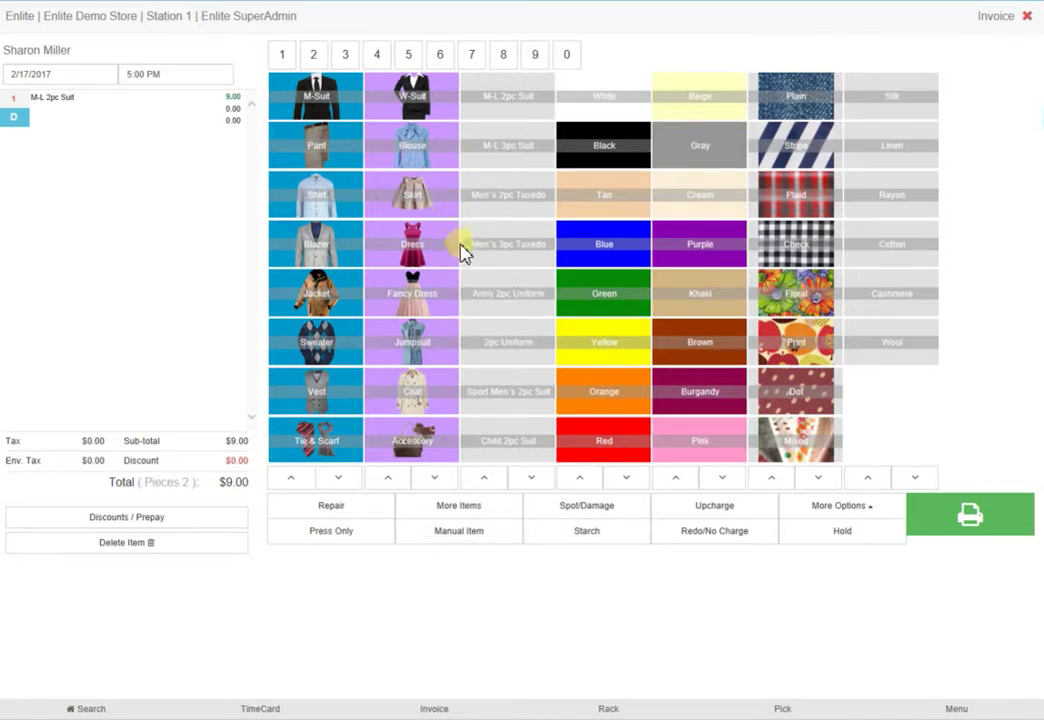
left_click(612, 152)
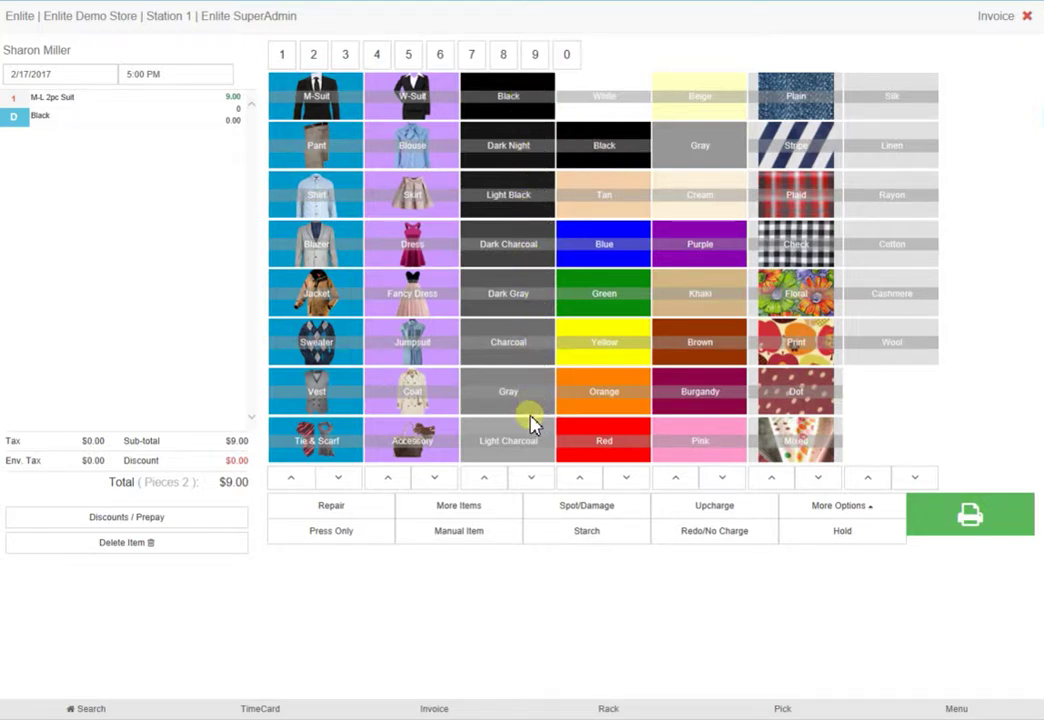
left_click(134, 546)
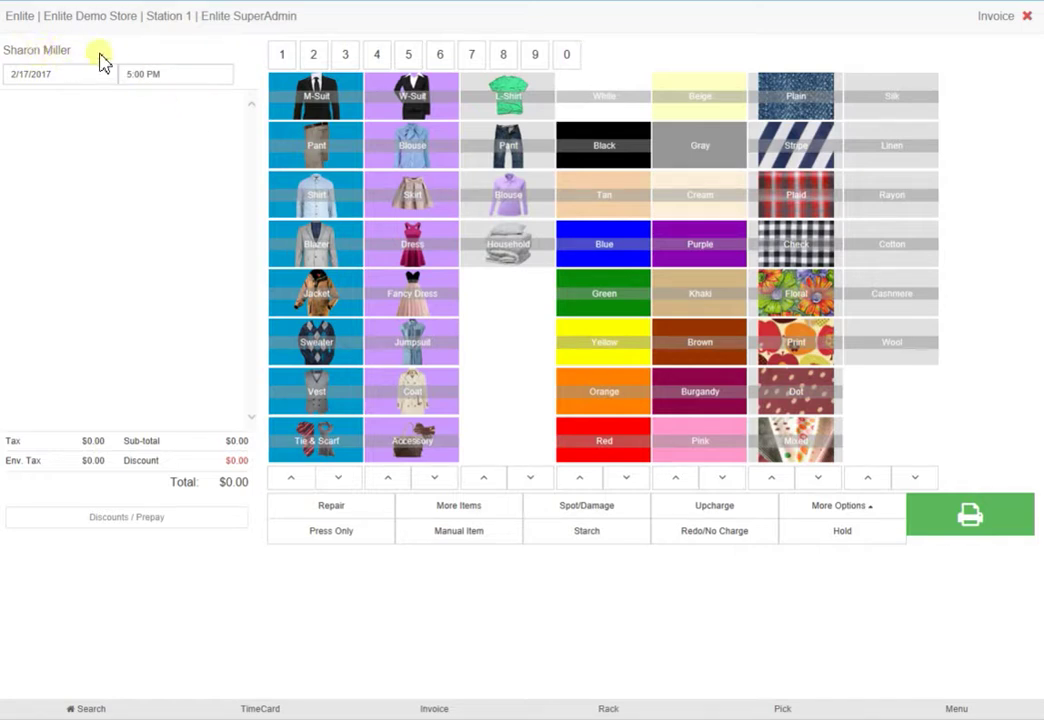
Step: Add a Men's 3pc Tuxedo in Dark Night cotton at $13.50
left_click(327, 113)
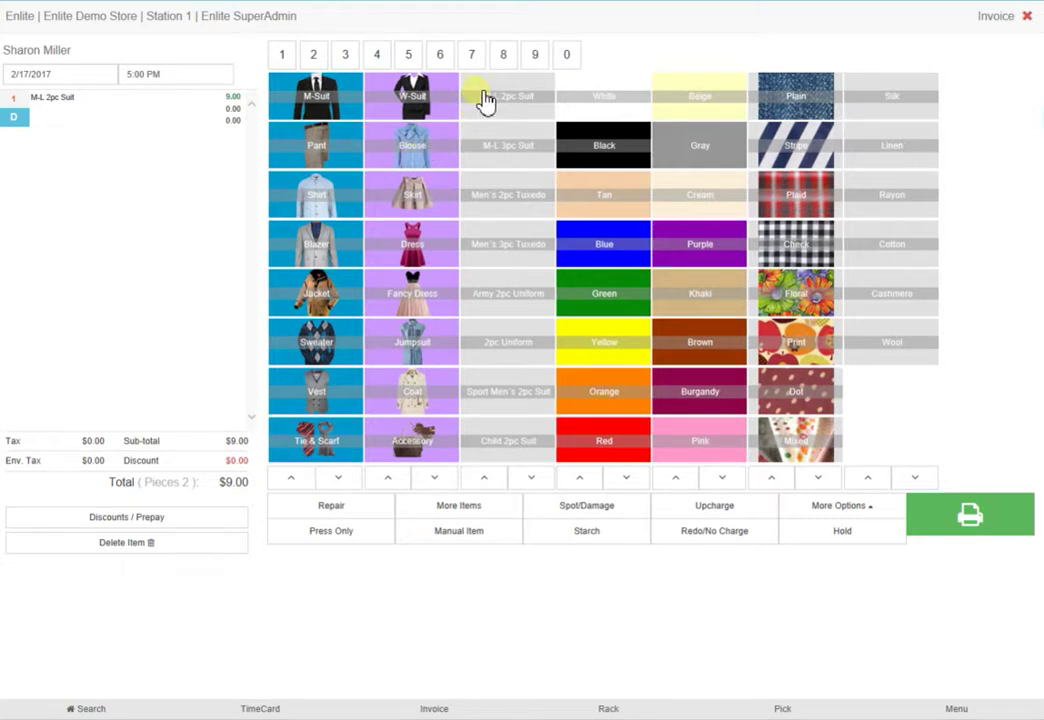
left_click(490, 257)
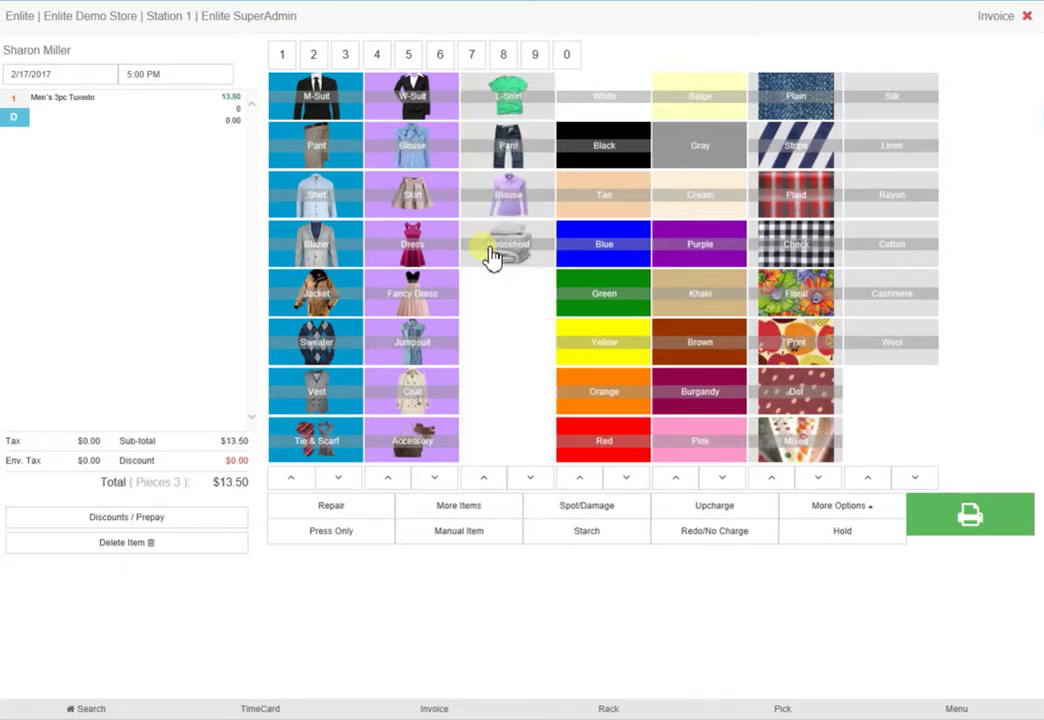
left_click(612, 150)
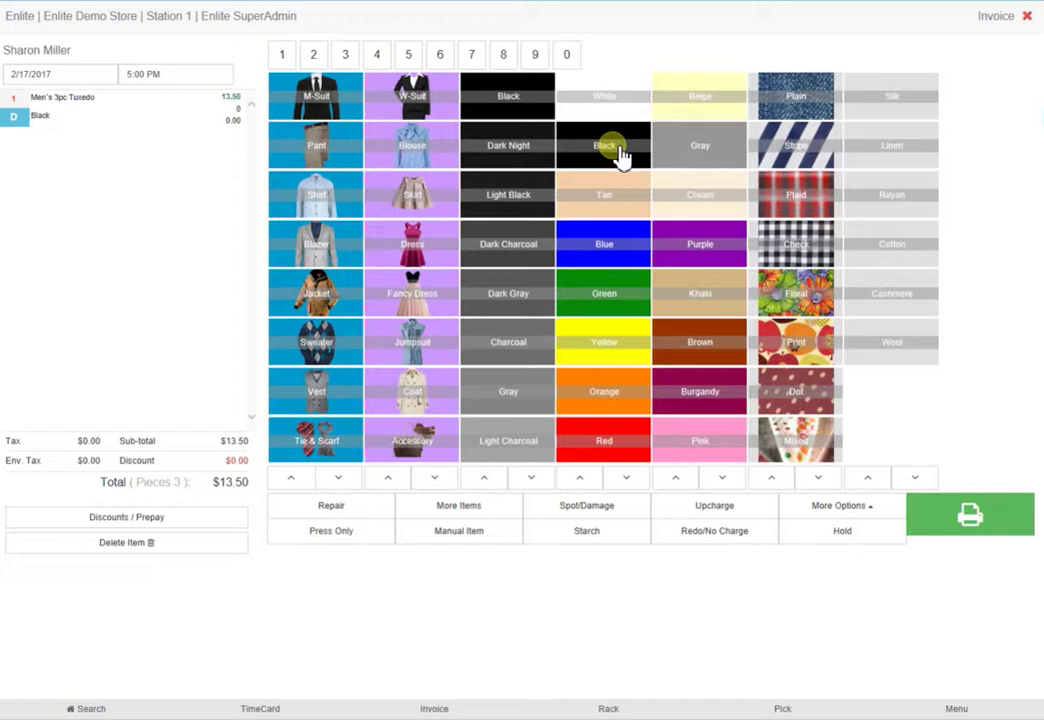
left_click(515, 155)
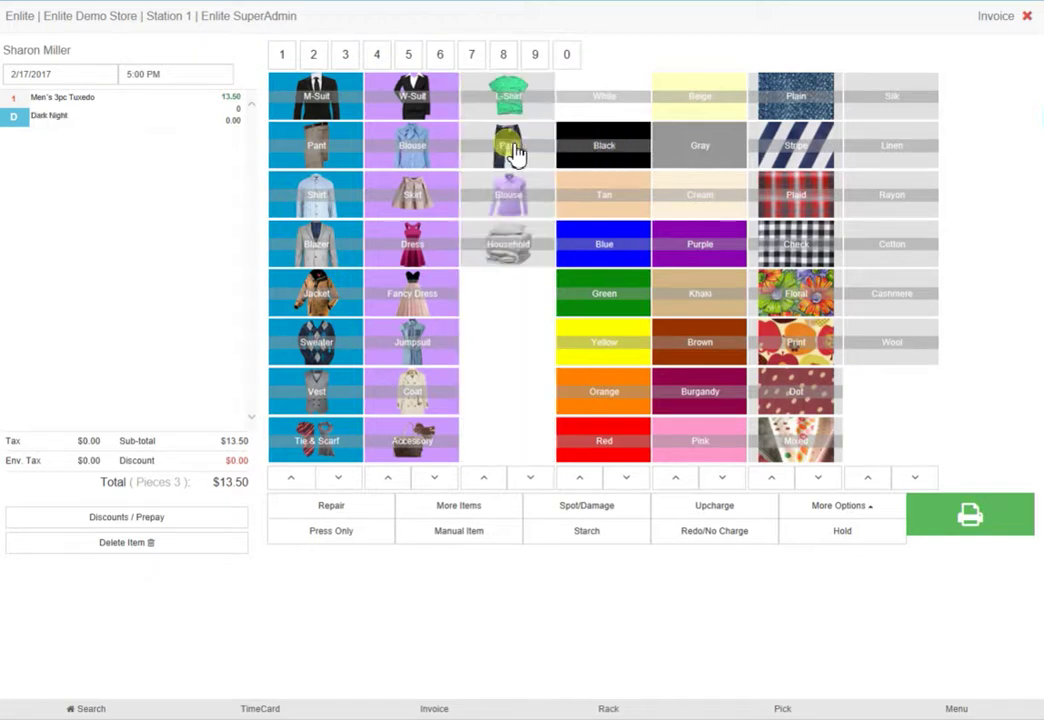
left_click(915, 253)
Step: Add quantity 2 Dress - Plain at $18.90, marked Black, Stripe, Red and Floral
left_click(324, 62)
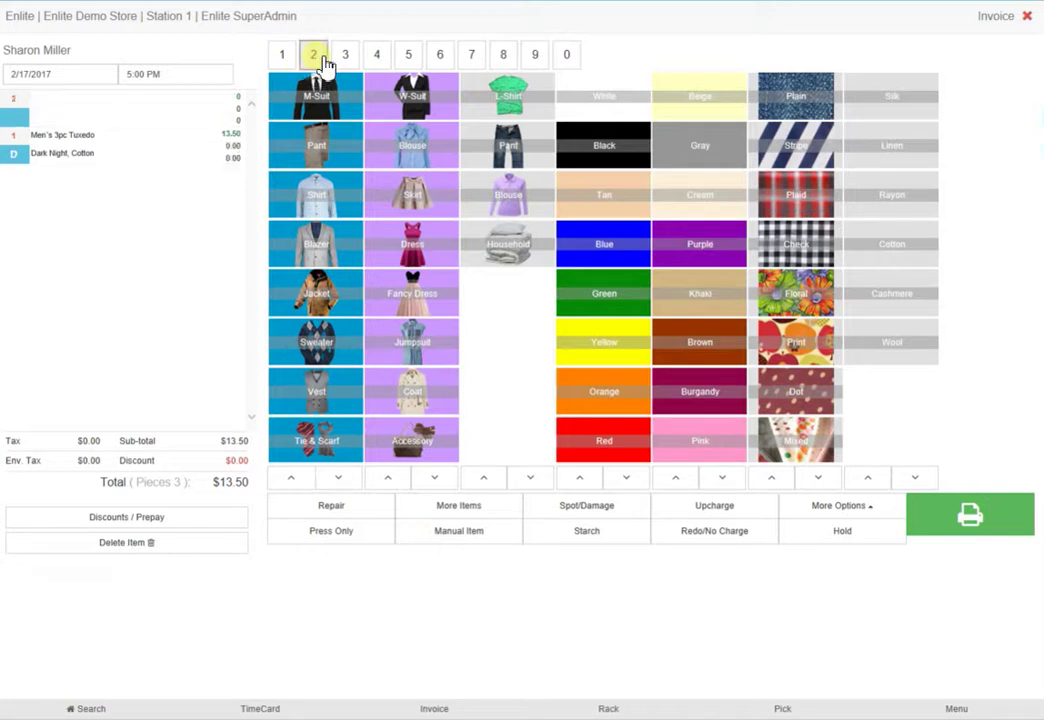
left_click(414, 252)
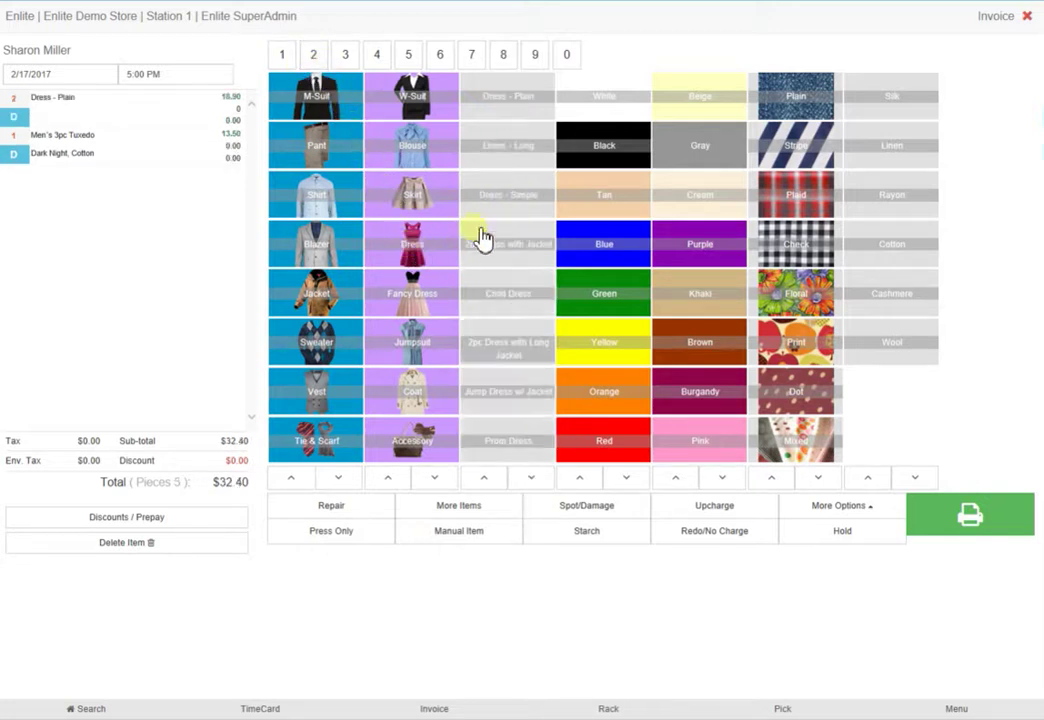
left_click(608, 152)
left_click(800, 146)
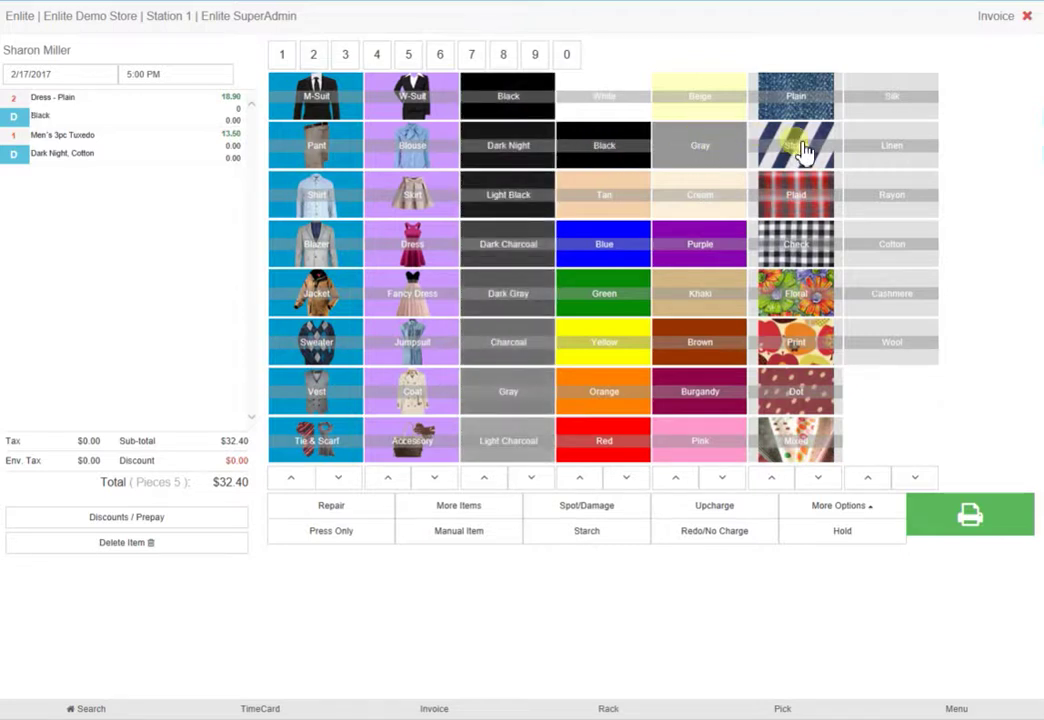
left_click(603, 440)
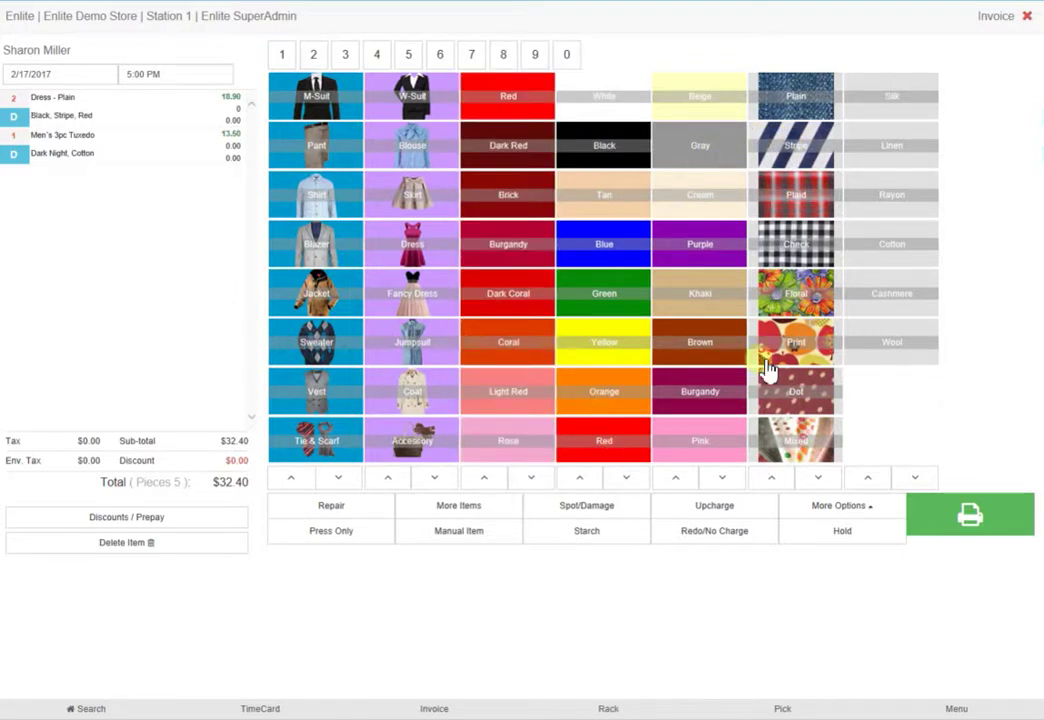
left_click(818, 305)
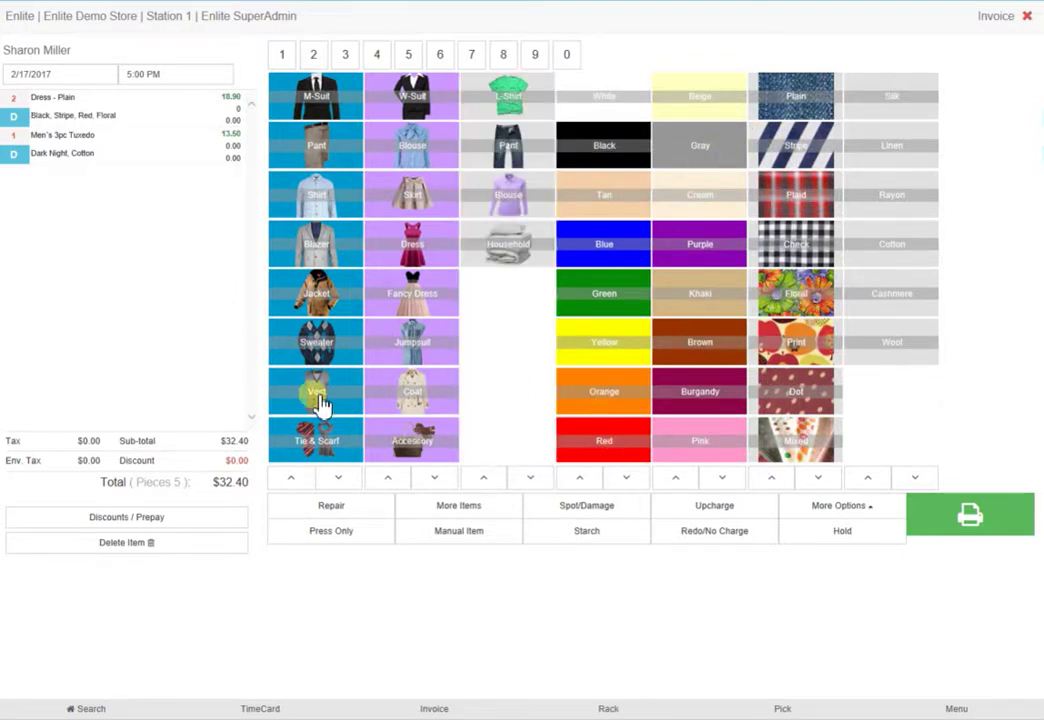
Step: Add four silk ties at $15.00 in Blue, Green, Yellow and Orange
left_click(386, 64)
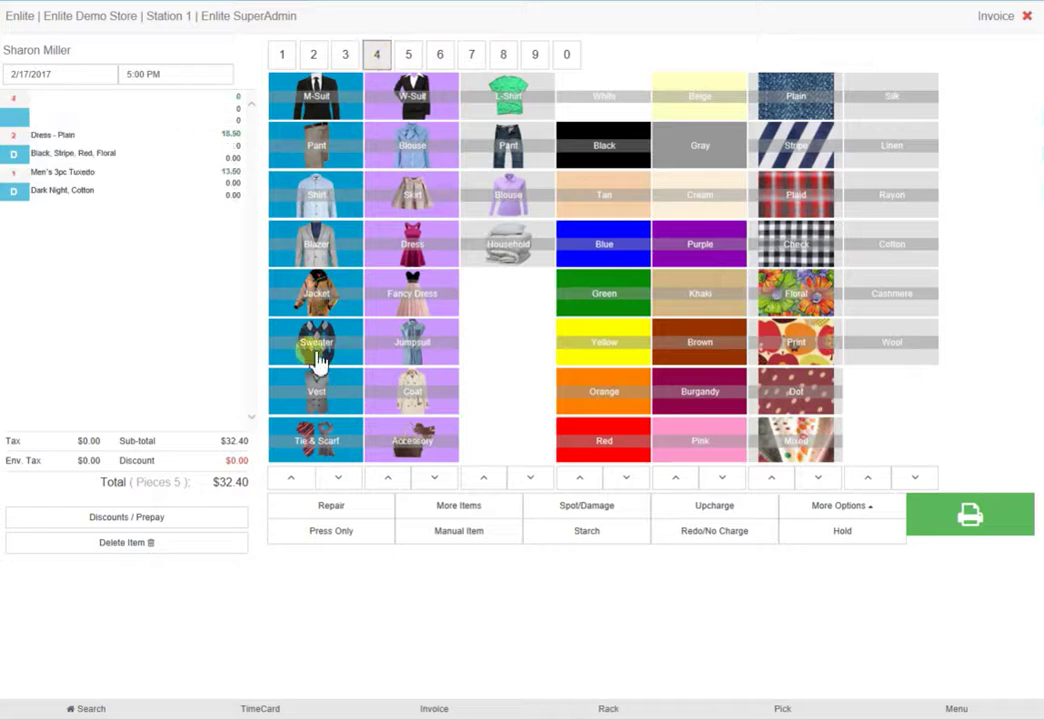
left_click(318, 445)
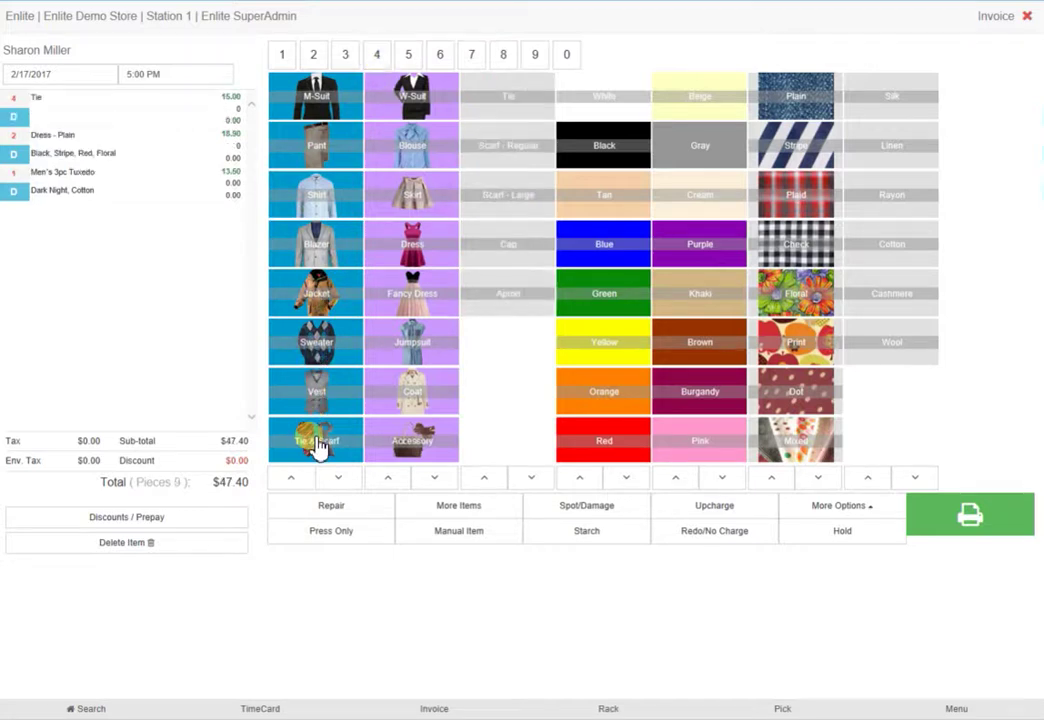
left_click(899, 108)
left_click(617, 258)
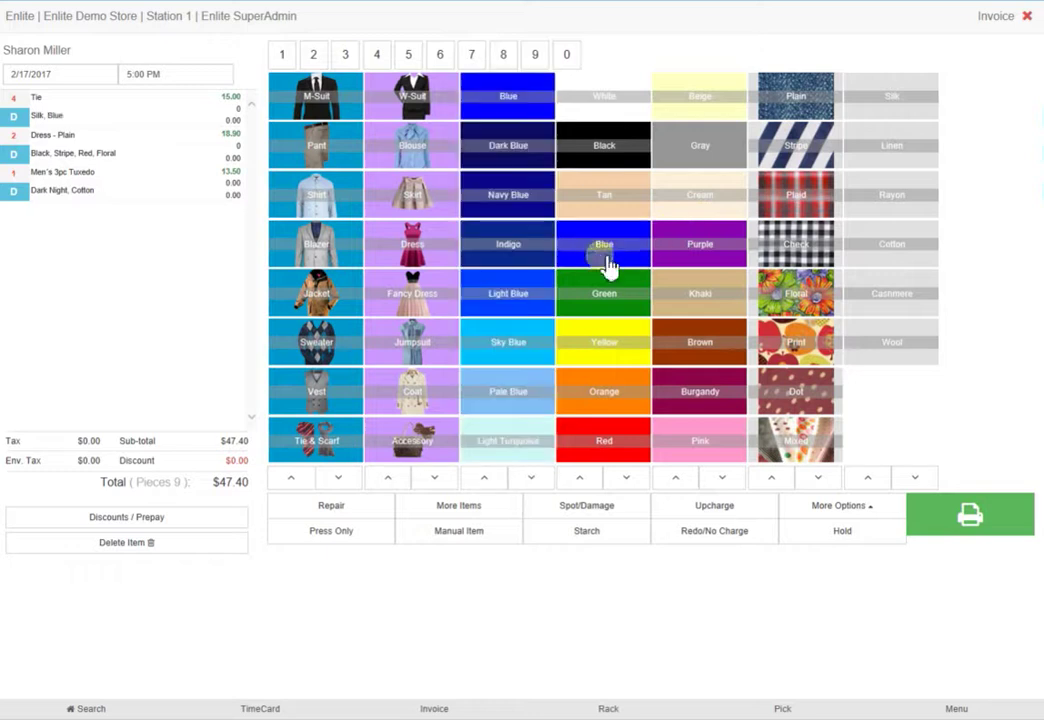
left_click(601, 298)
left_click(606, 352)
left_click(606, 394)
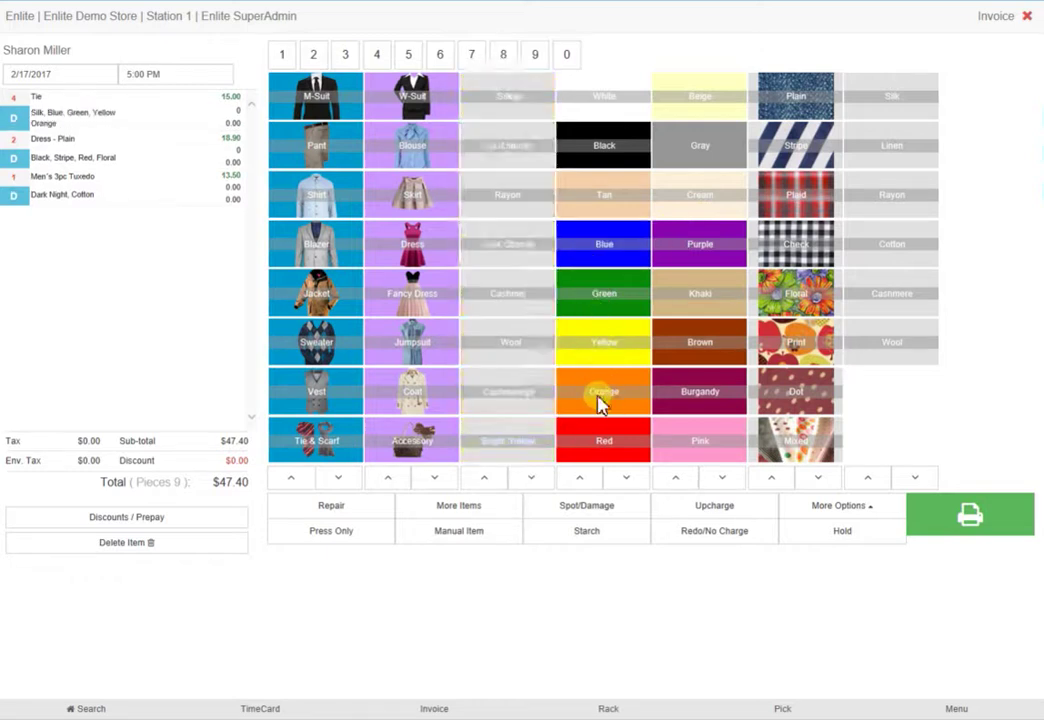
Step: Add a blue Long Sleeve Blouse at $3.50 with a 'Wine - large stain' note
left_click(422, 155)
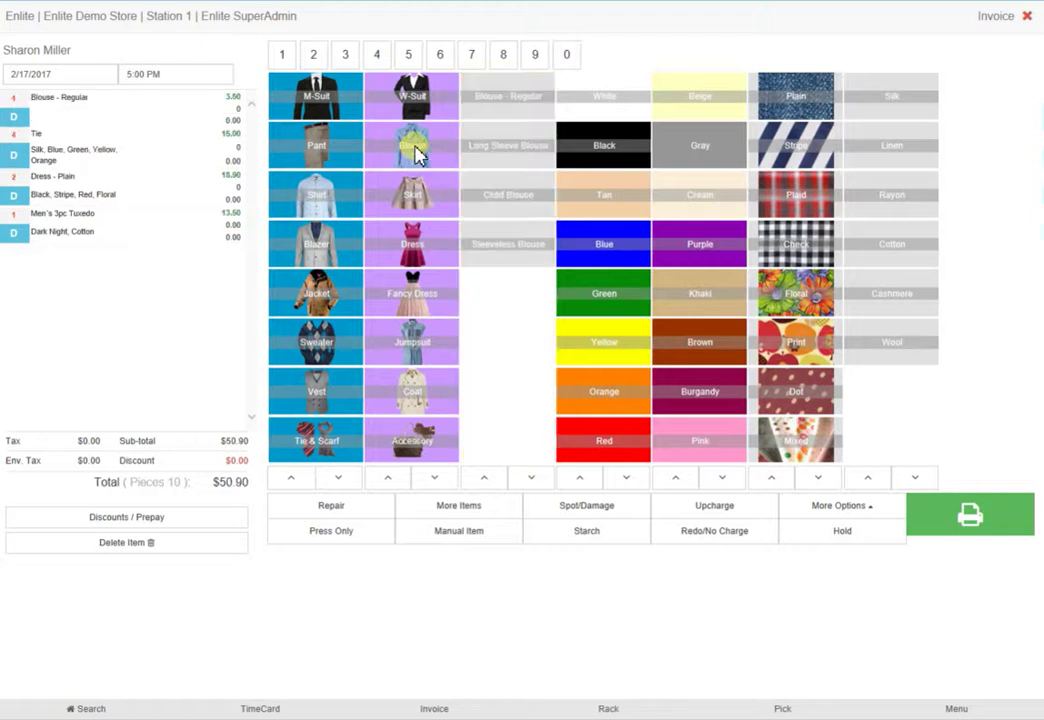
left_click(508, 150)
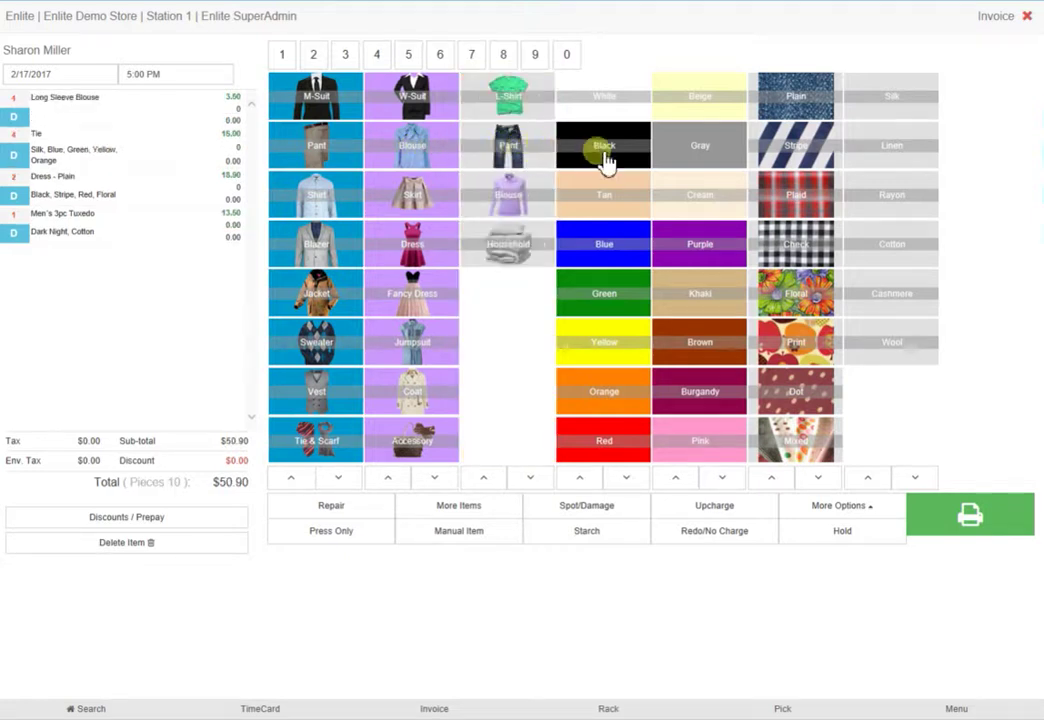
left_click(605, 250)
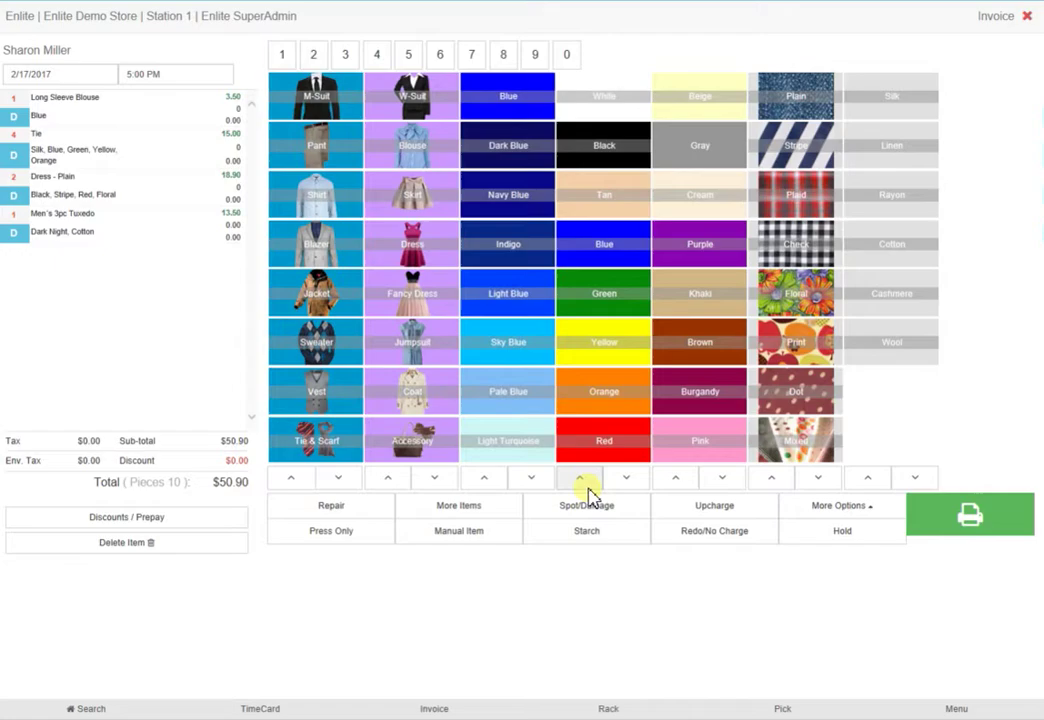
left_click(598, 508)
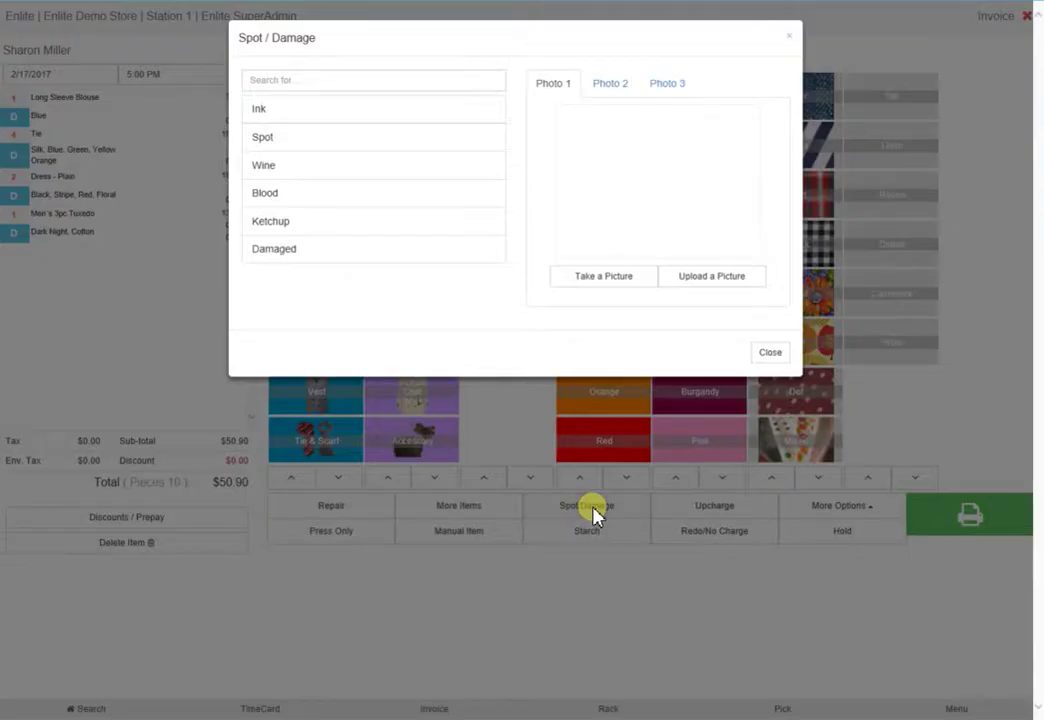
left_click(263, 165)
left_click(775, 355)
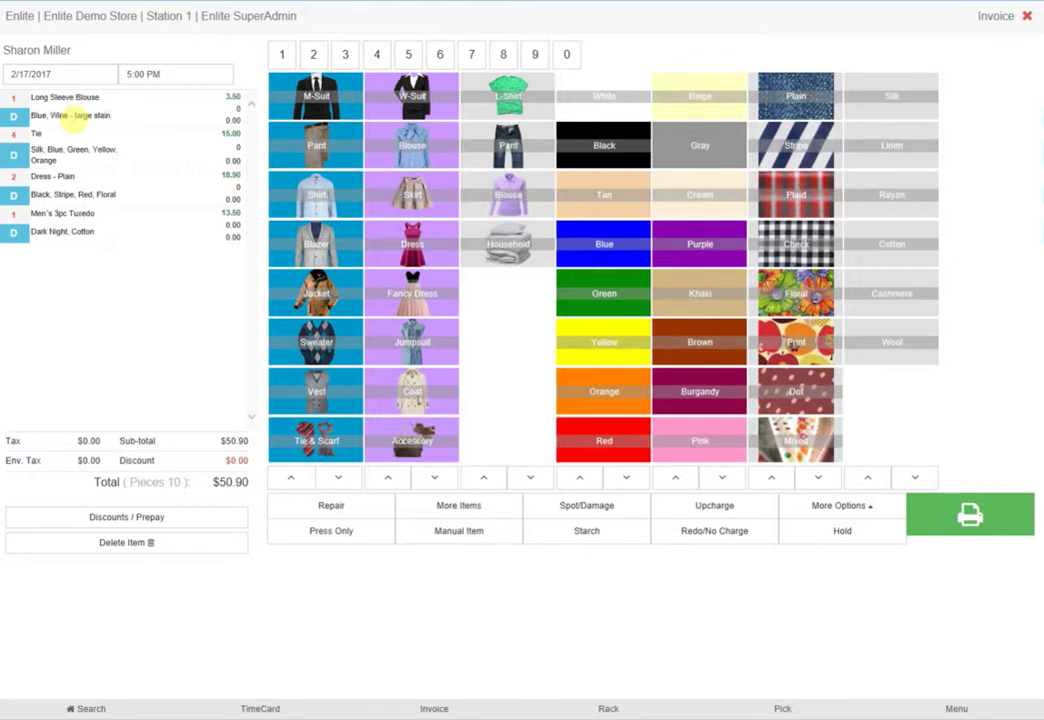
Step: Give the Long Sleeve Blouse a $3.00 upcharge and leave its discount at zero
left_click(236, 107)
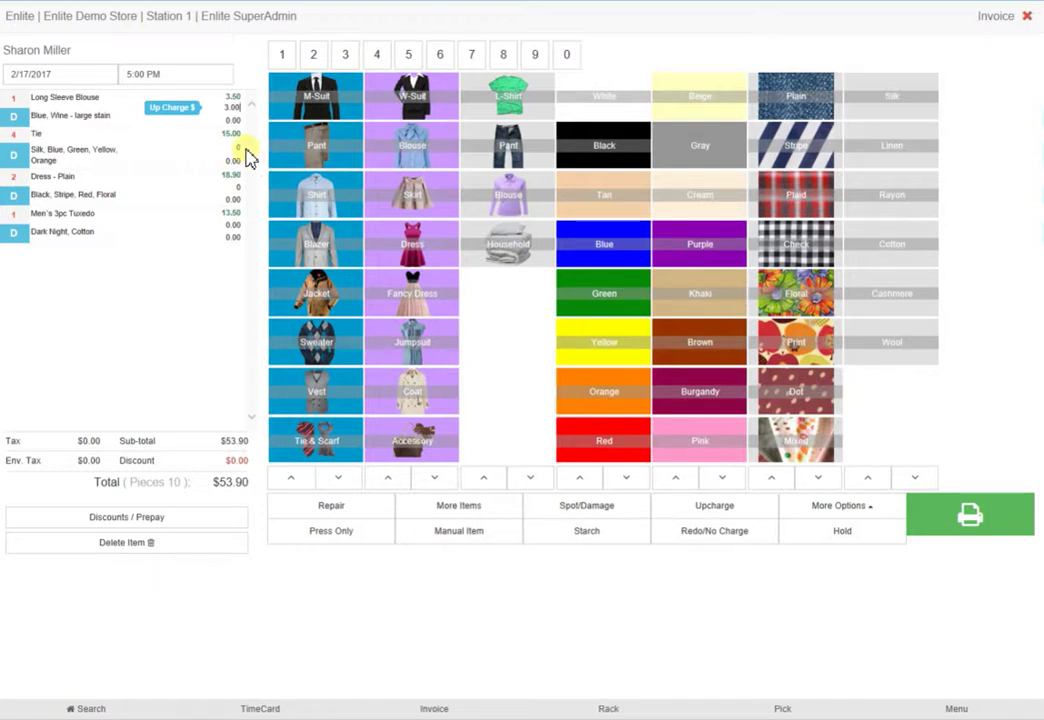
key("Tab")
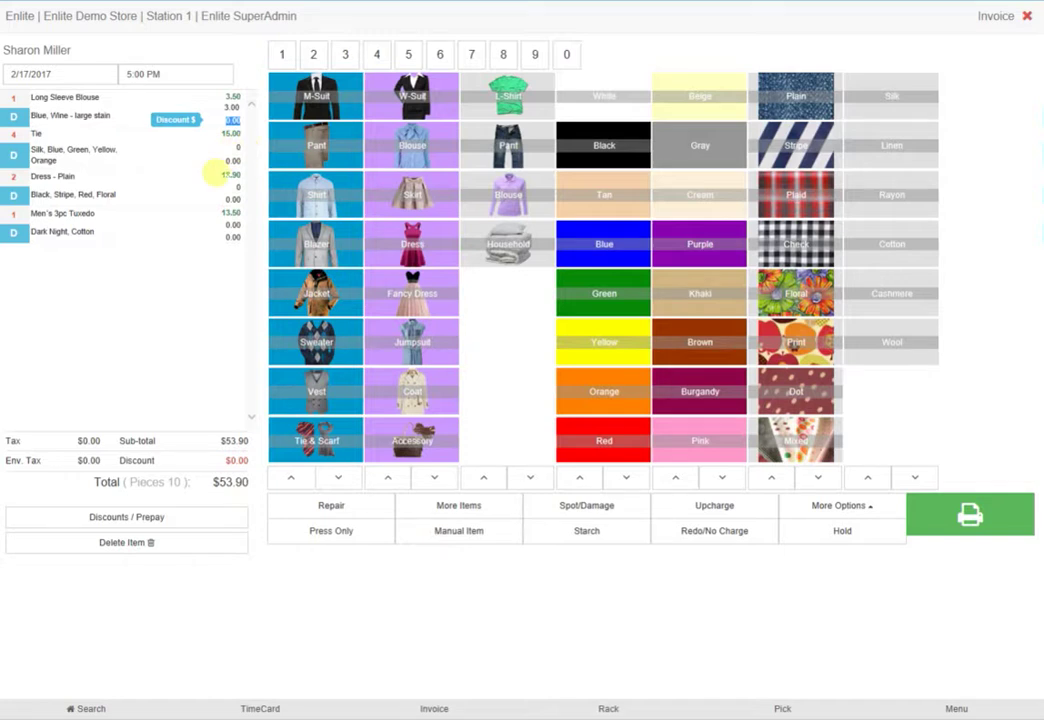
left_click(152, 296)
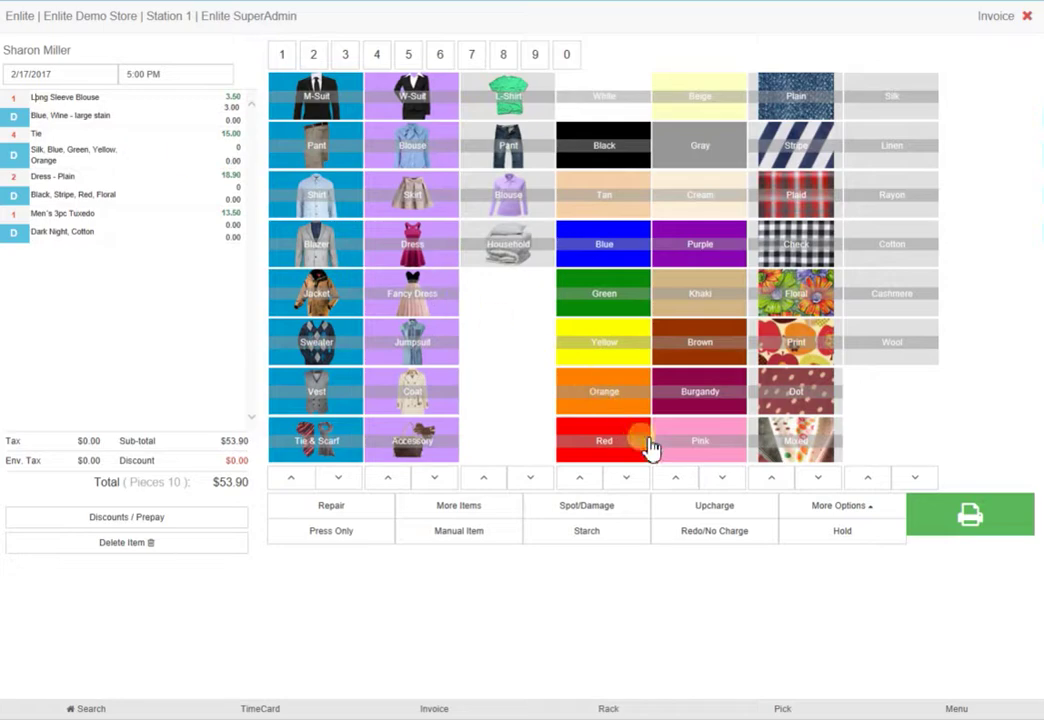
Step: Mark the Long Sleeve Blouse as No Charge, setting its price to $0
left_click(731, 540)
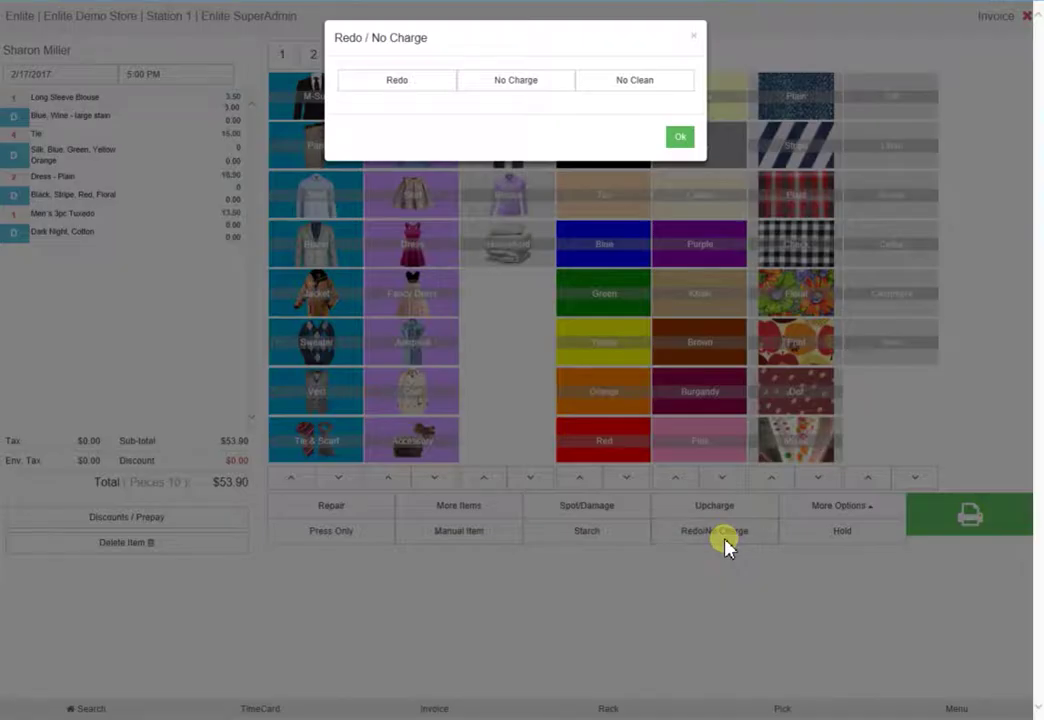
left_click(514, 86)
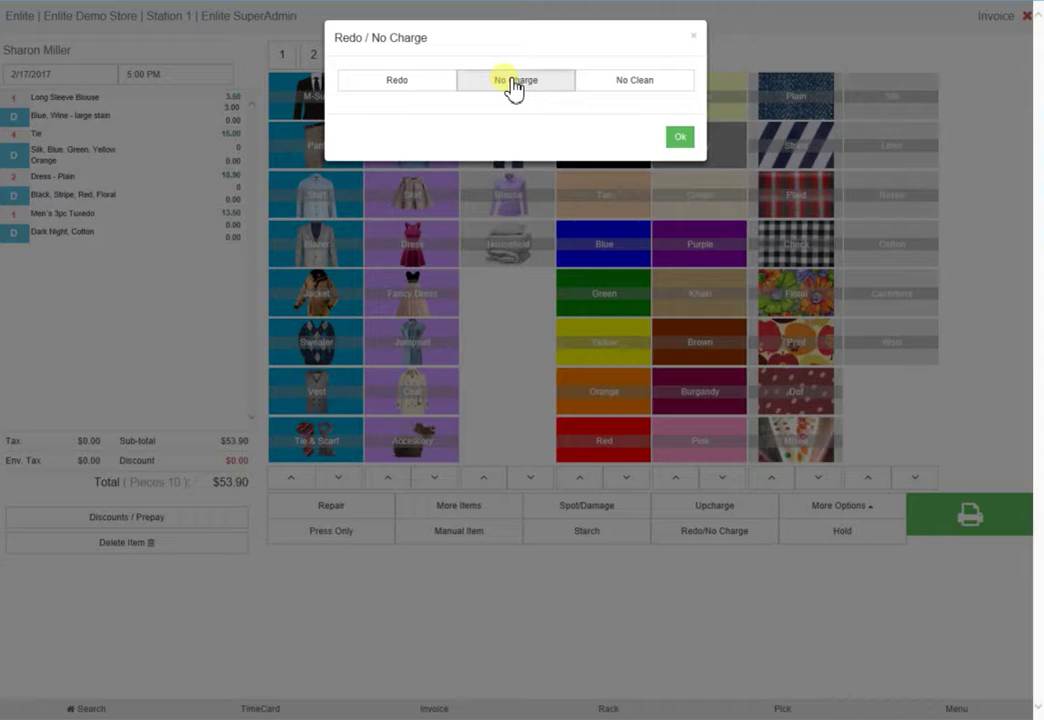
left_click(680, 140)
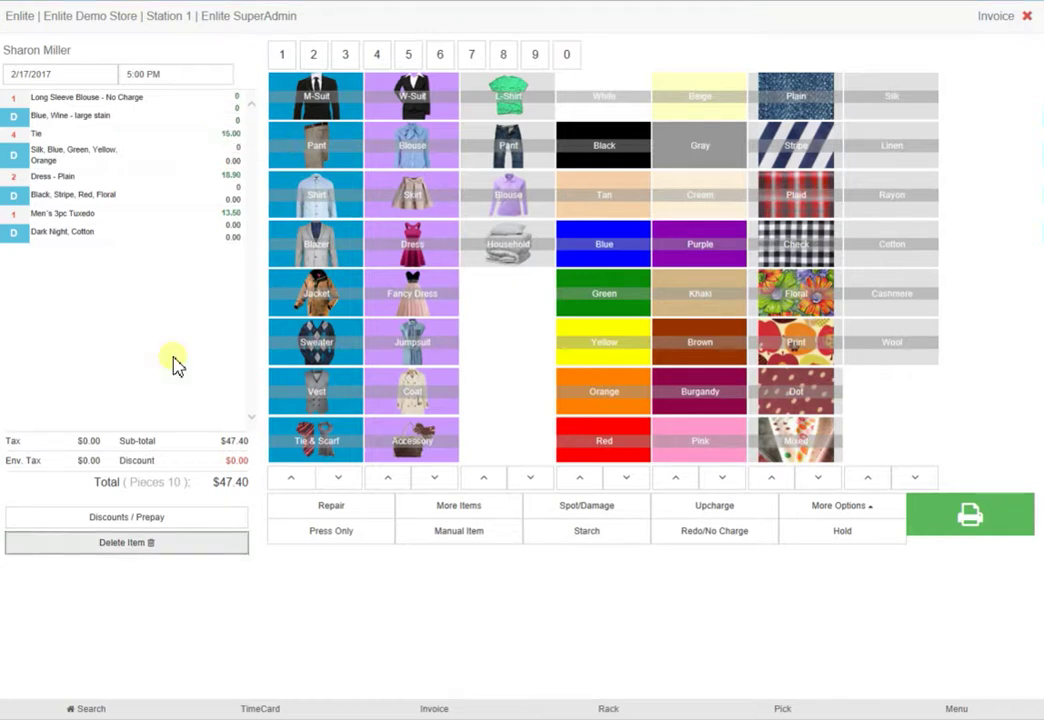
Step: Add a Sweater - Regular in Burgundy cashmere, marked Hand Wash
left_click(324, 352)
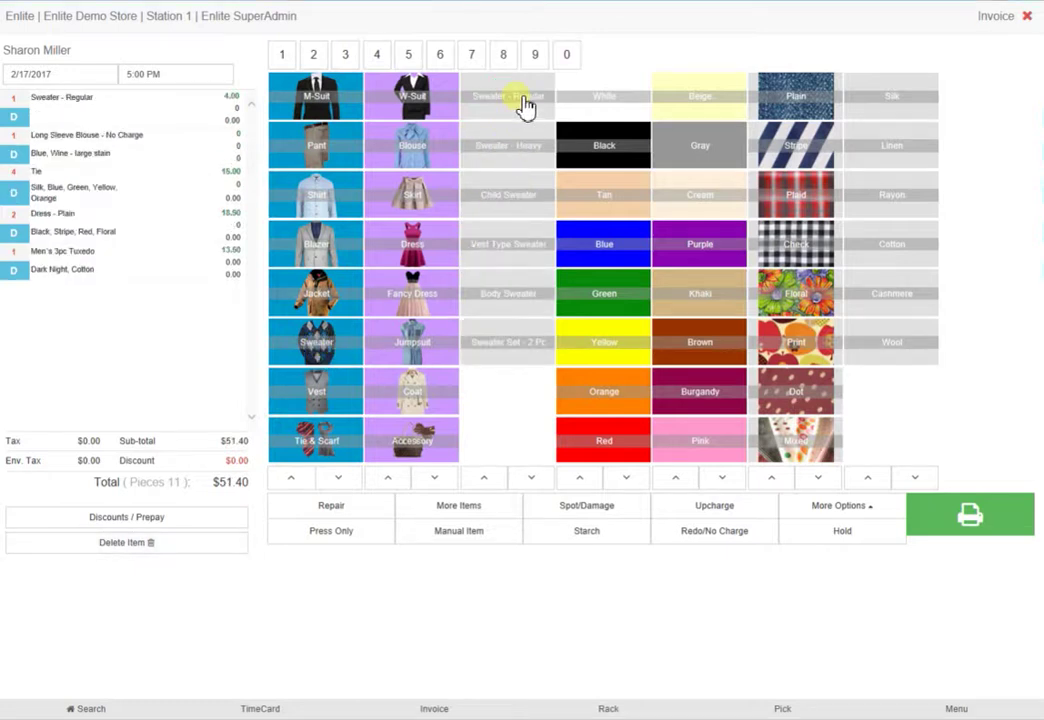
left_click(603, 443)
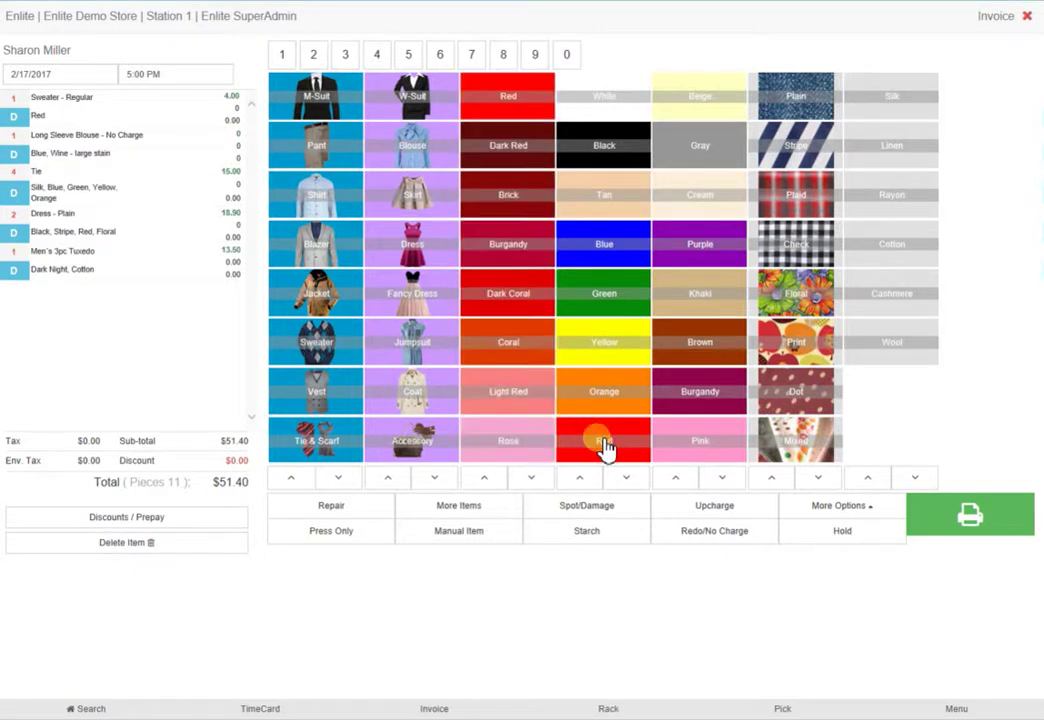
left_click(500, 245)
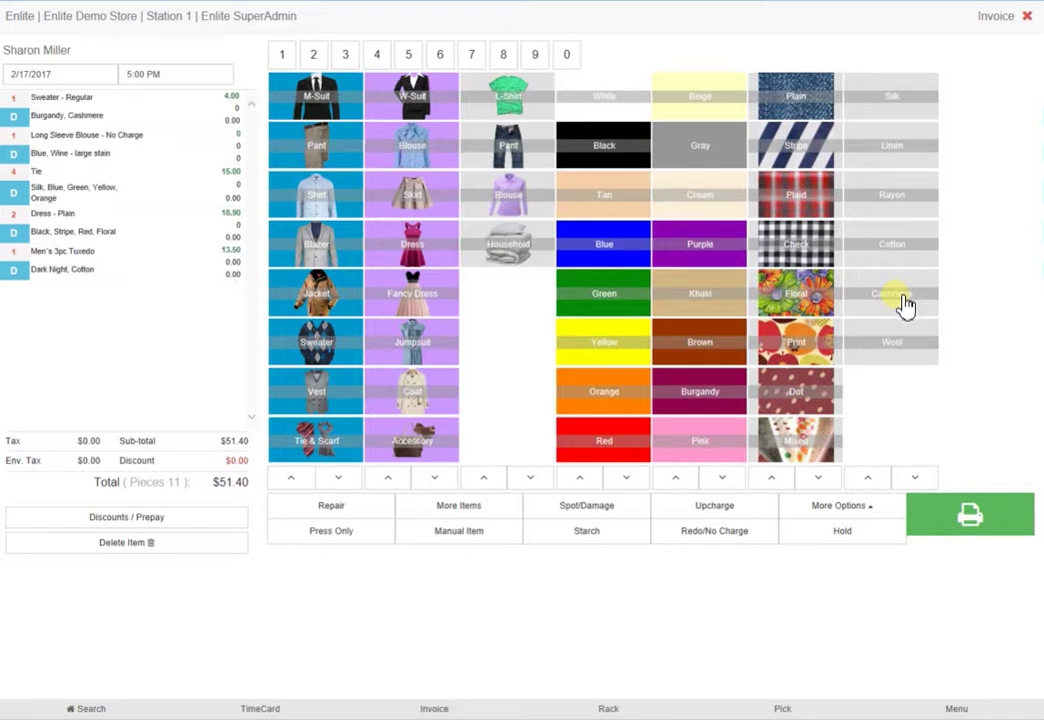
left_click(709, 508)
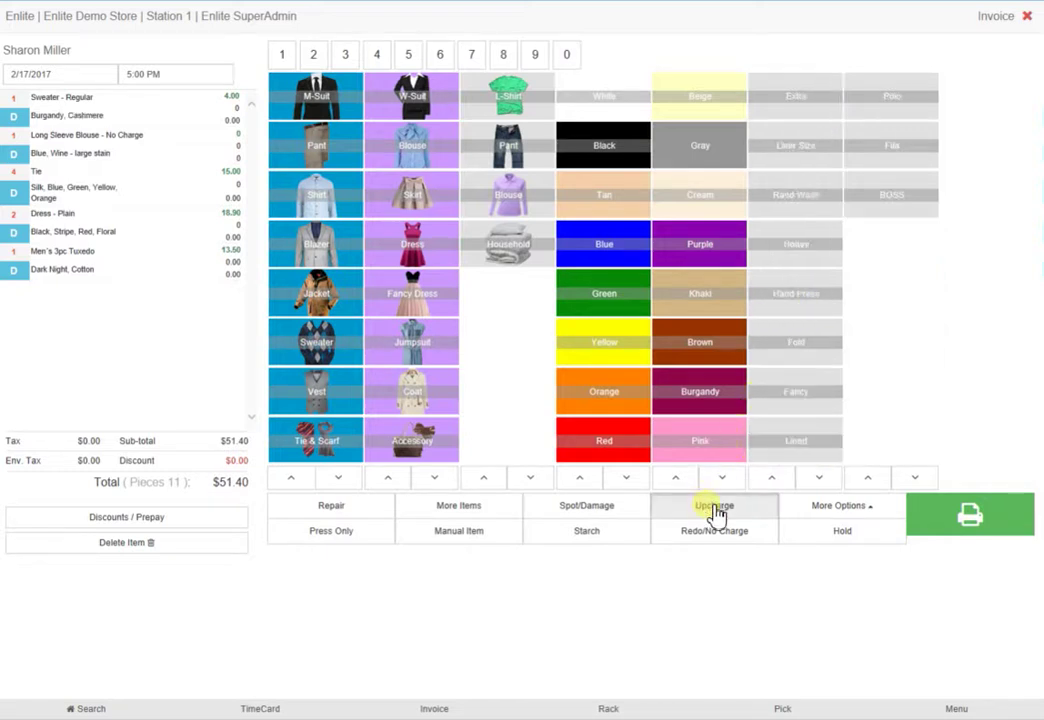
left_click(811, 208)
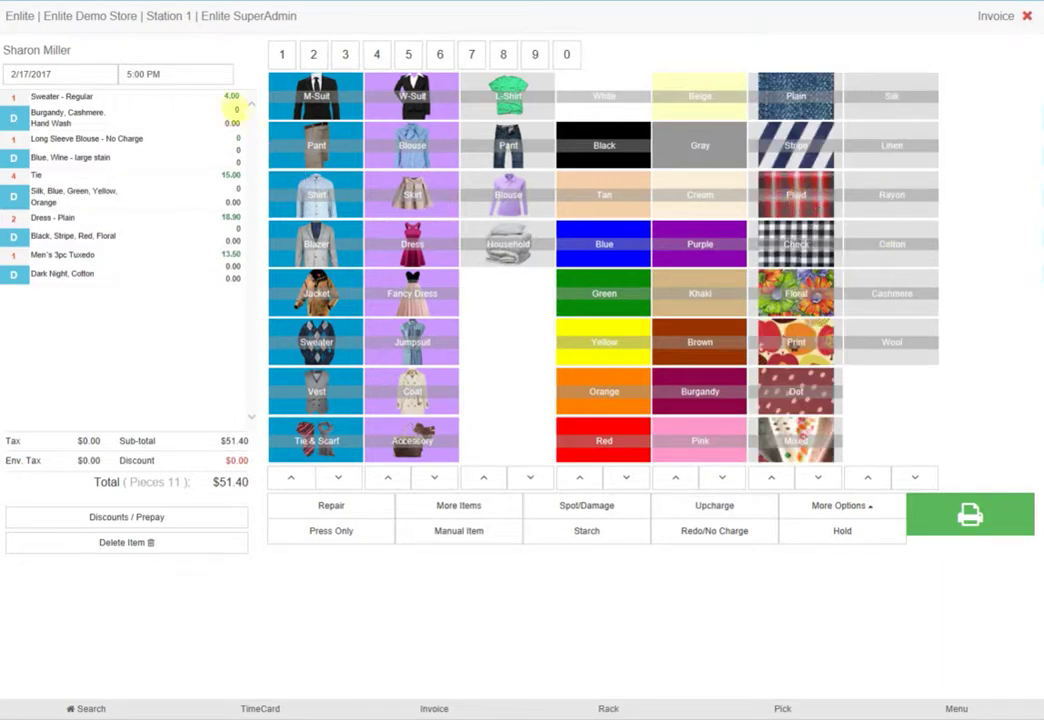
Step: Set the sweater's upcharge to $2.50, bringing the total to $53.90
left_click(234, 108)
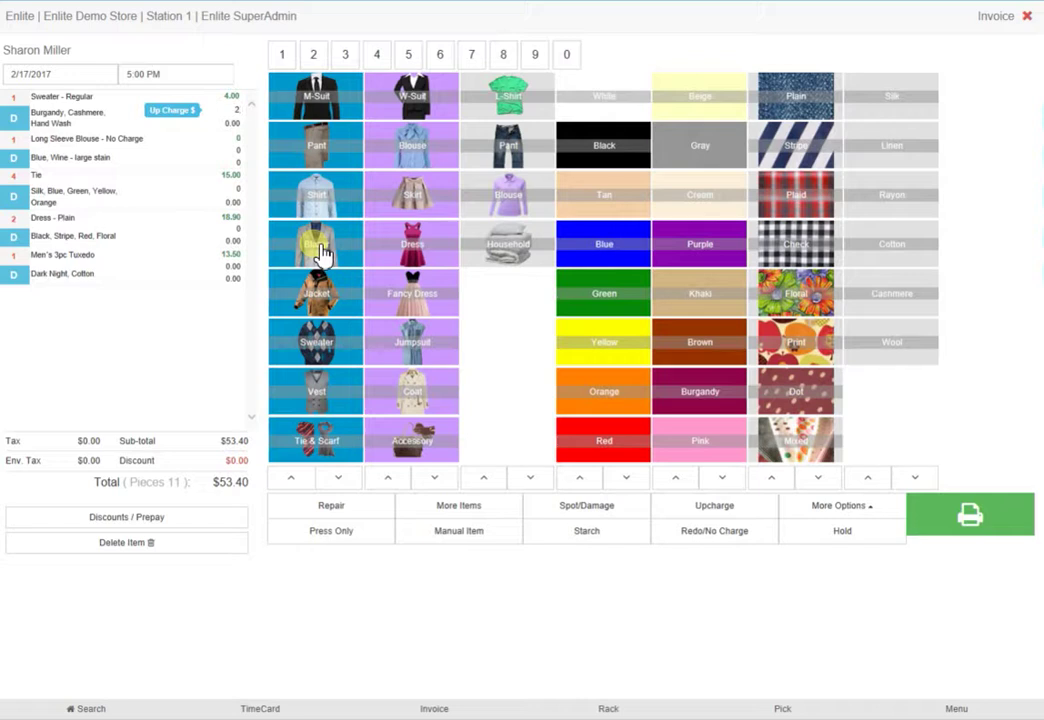
type("2.50")
key("Tab")
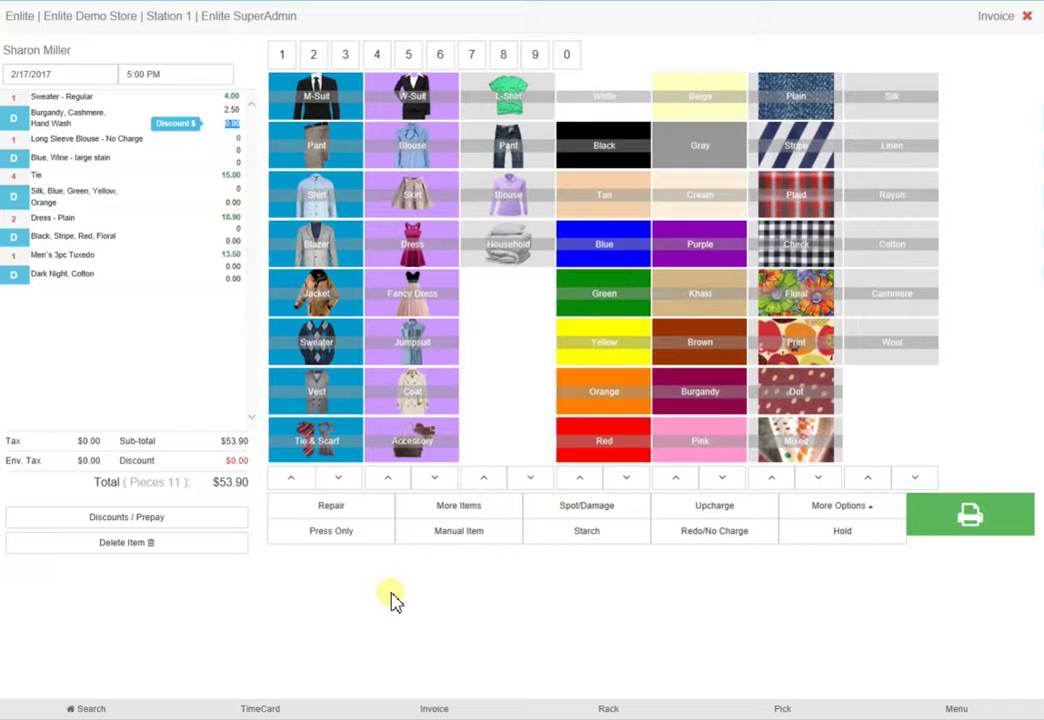
Step: Add a 'Rug x Sq Ft - Send Out' line at $10.00, bringing the invoice to $63.90
left_click(468, 508)
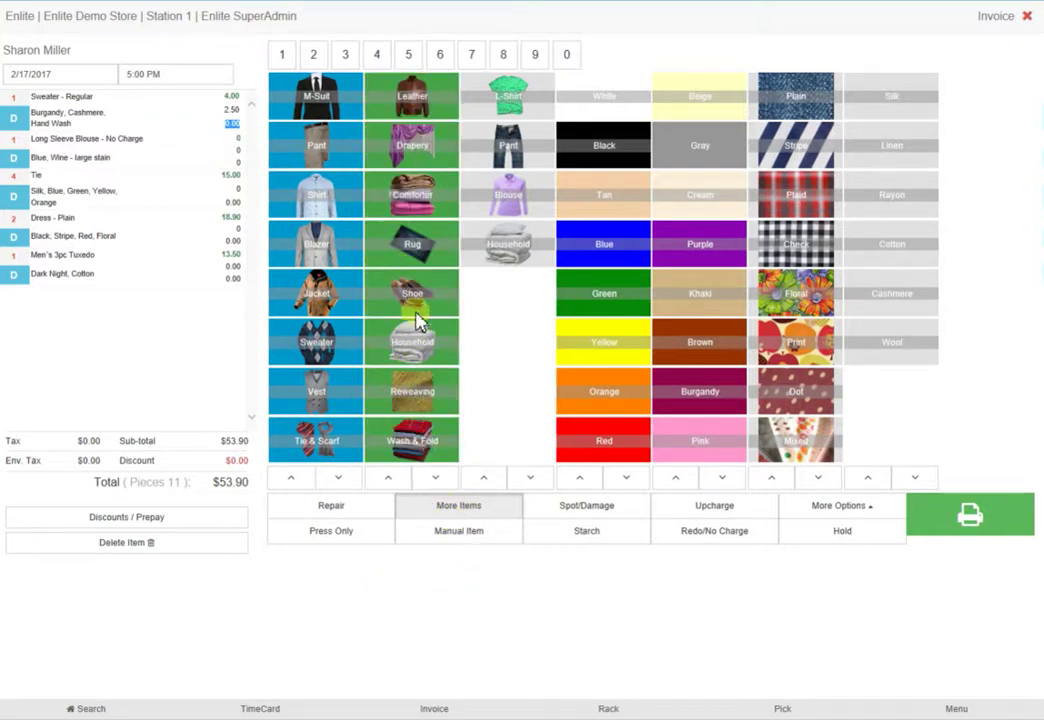
left_click(426, 257)
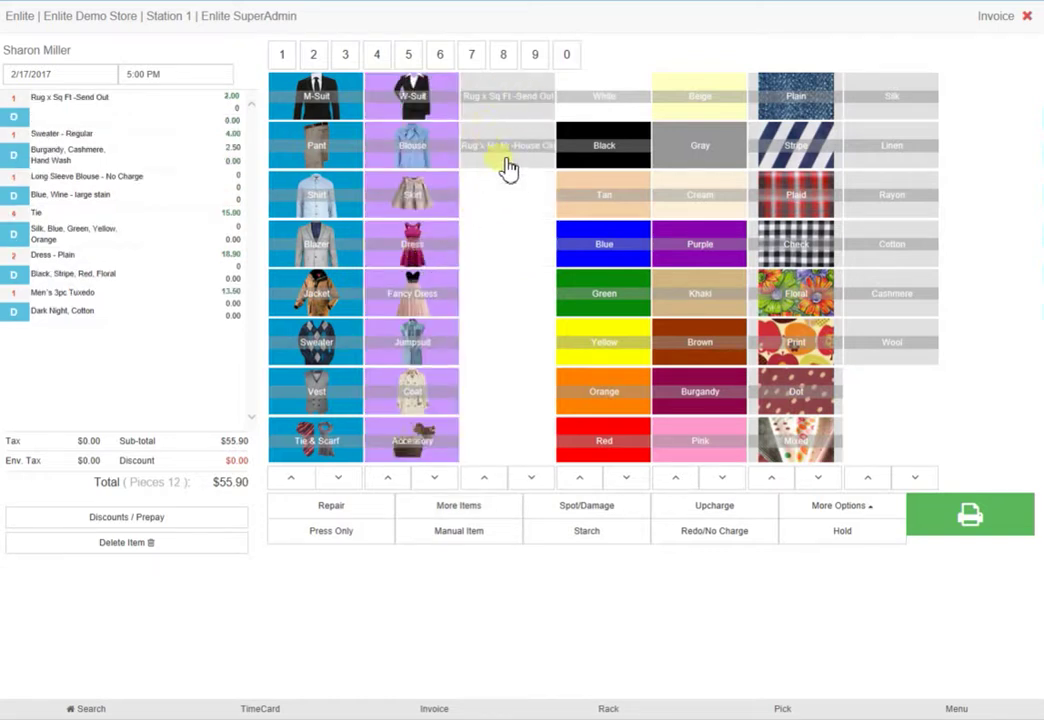
left_click(527, 100)
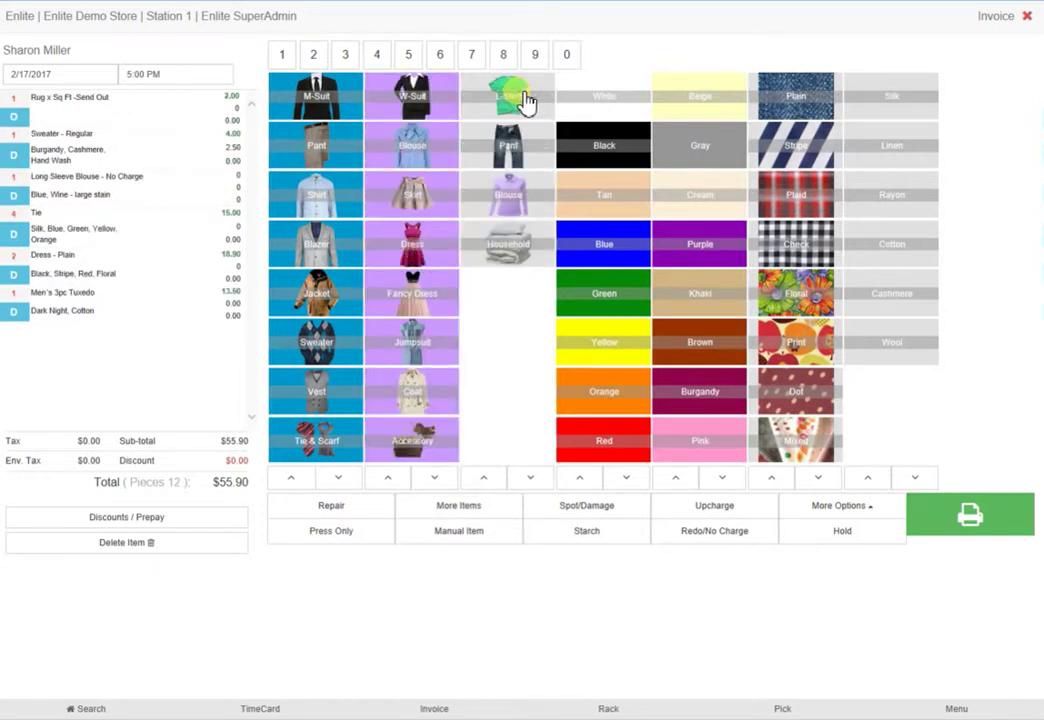
left_click(229, 97)
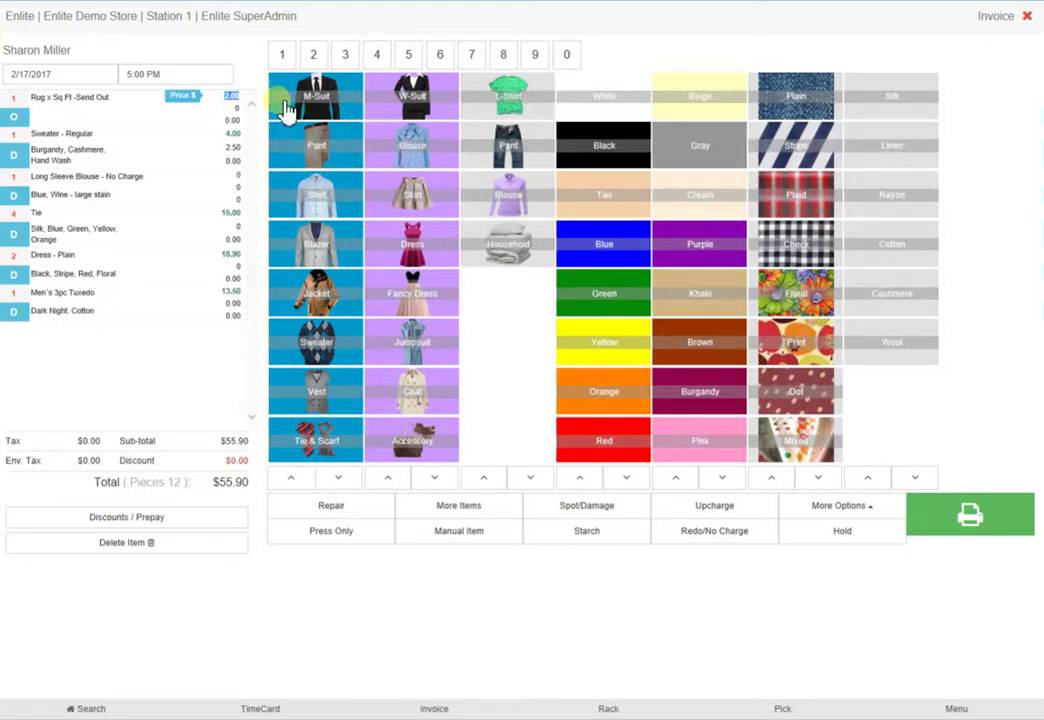
type("10")
key("Tab")
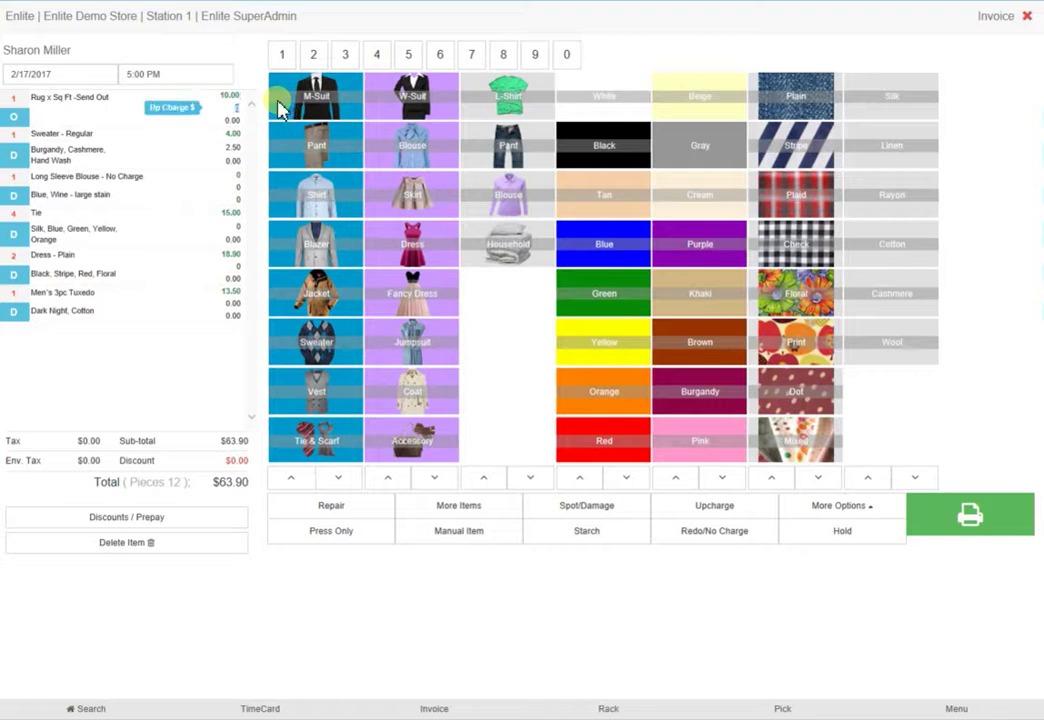
left_click(470, 506)
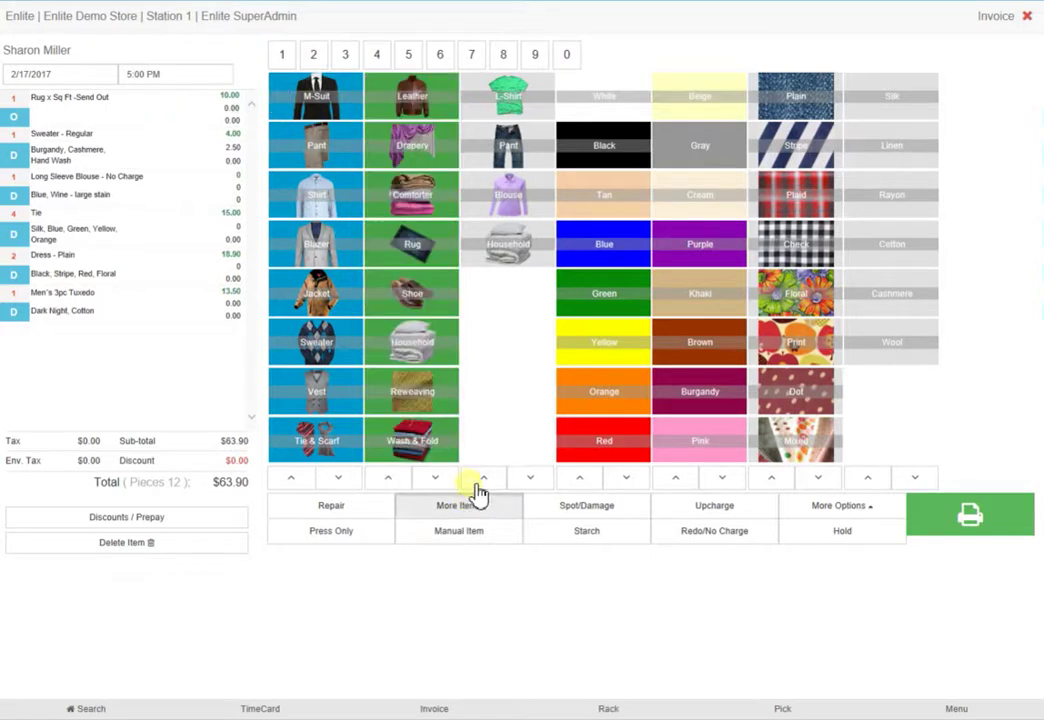